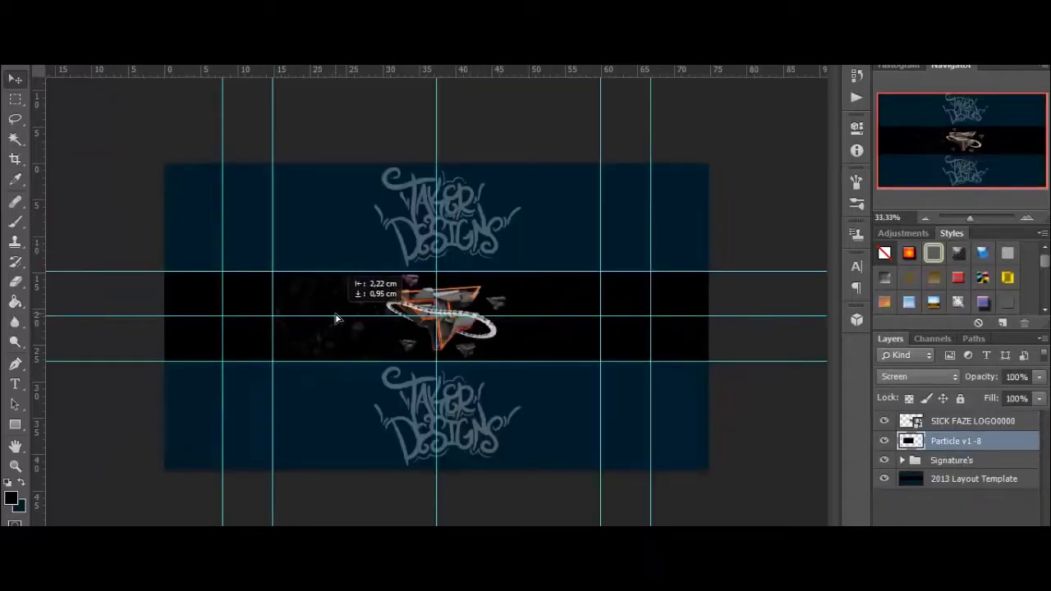
# - Duplicate the particle layer, flip the copy and place it on the other side of the logo
pyautogui.hotkey('ctrl', 'j')
pyautogui.hotkey('ctrl', 't')
pyautogui.rightClick(364, 296)
pyautogui.click(425, 522)
pyautogui.moveTo(396, 352); pyautogui.dragTo(579, 351)
pyautogui.press('Return')
# - Duplicate the particle layer once more and merge the particle layers into one
pyautogui.hotkey('ctrl', 'j')
pyautogui.keyDown('shift'); pyautogui.click(996, 481); pyautogui.keyUp('shift')
pyautogui.rightClick(995, 480)
pyautogui.click(723, 447)
pyautogui.hotkey('ctrl', 'z')
pyautogui.rightClick(975, 462)
pyautogui.click(715, 448)
# - Delete the parts of the merged particle layer above and below the central banner strip
pyautogui.moveTo(949, 278); pyautogui.dragTo(949, 272)
pyautogui.press('Delete')
pyautogui.moveTo(764, 483); pyautogui.dragTo(47, 362)
pyautogui.press('Delete')
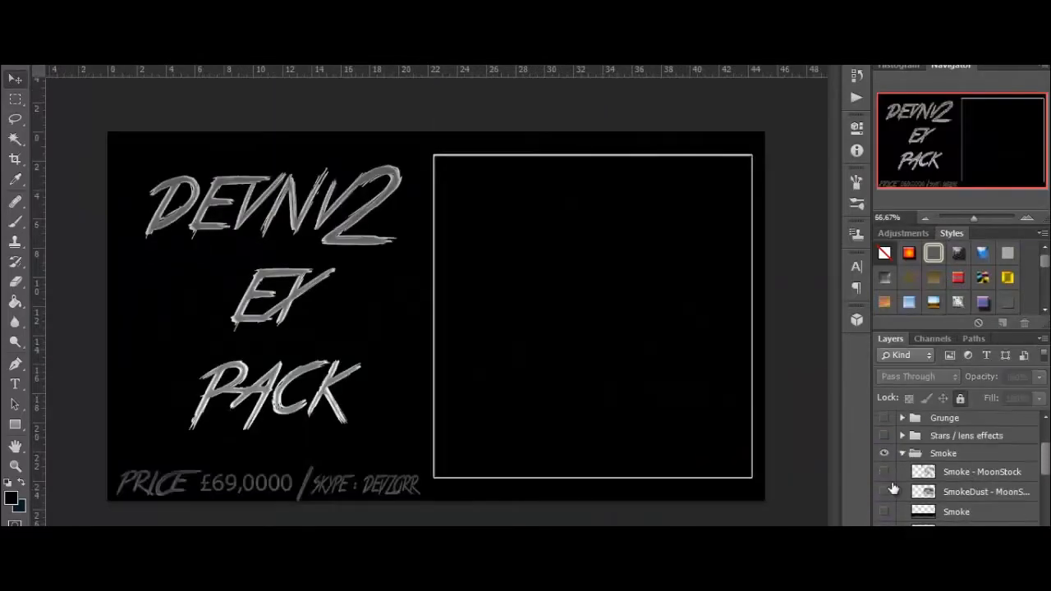
# - Bring the SmokeDust - MoonStock layer from the DEVNV2 pack into the banner strip and duplicate it twice across it
pyautogui.click(885, 472)
pyautogui.click(884, 473)
pyautogui.click(884, 493)
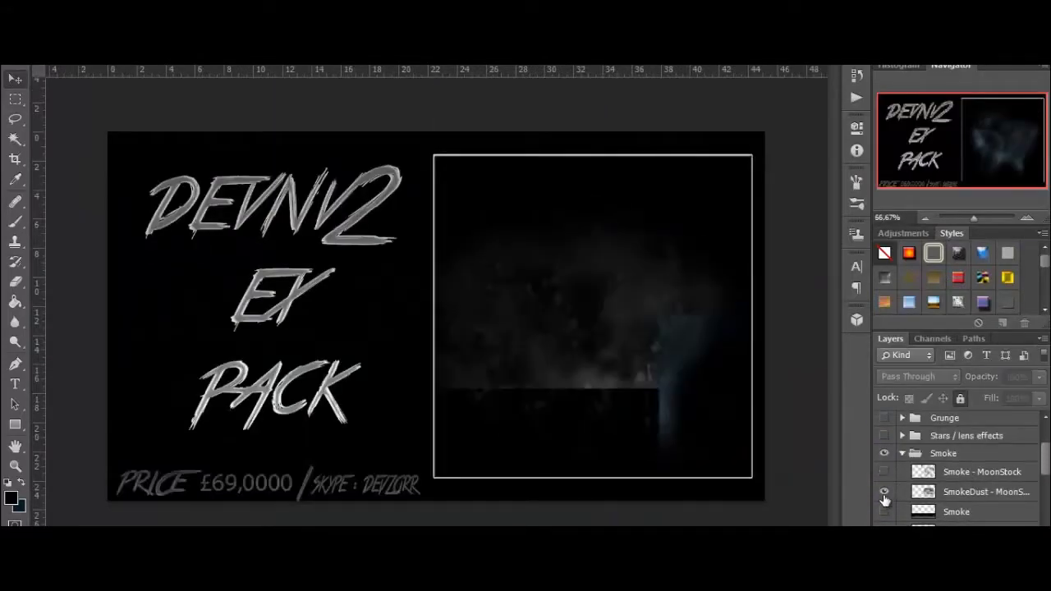
pyautogui.click(983, 497)
pyautogui.moveTo(613, 301); pyautogui.dragTo(464, 353)
pyautogui.hotkey('ctrl', 'j')
pyautogui.hotkey('ctrl', 'j')
# - Try to merge the three SmokeDust layers and undo the merge
pyautogui.keyDown('shift'); pyautogui.click(972, 482); pyautogui.keyUp('shift')
pyautogui.rightClick(972, 482)
pyautogui.click(698, 448)
pyautogui.hotkey('ctrl', 'z')
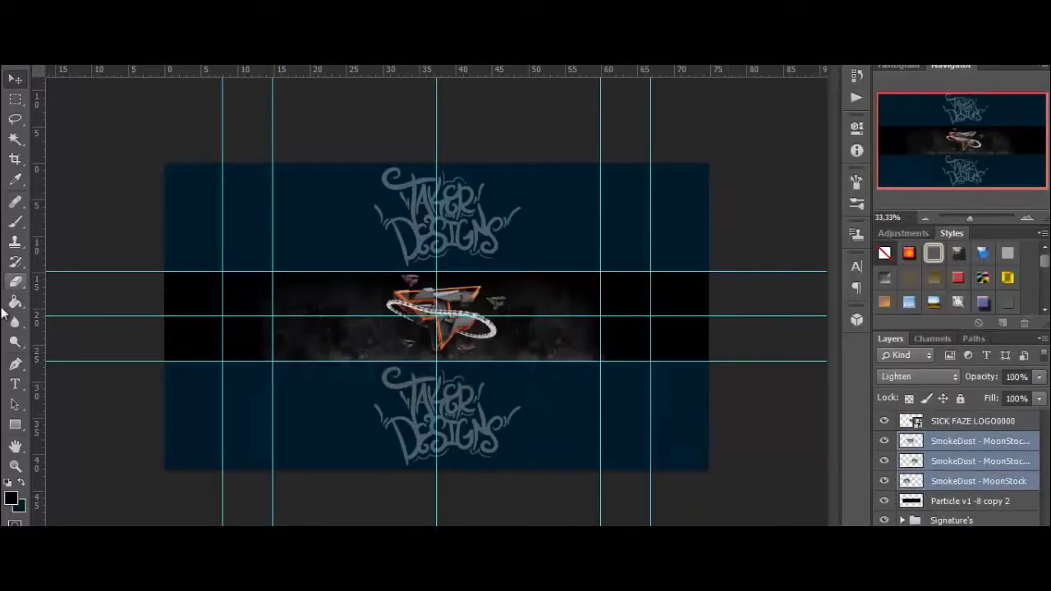
# - Delete the parts of the three SmokeDust layers that lie above and below the central strip
pyautogui.moveTo(725, 485)
pyautogui.mouseDown()
pyautogui.moveTo(104, 380)
pyautogui.moveTo(103, 361)
pyautogui.mouseUp()
pyautogui.click(977, 480)
pyautogui.moveTo(714, 152); pyautogui.dragTo(6, 266)
pyautogui.click(969, 443)
pyautogui.click(969, 462)
pyautogui.click(969, 483)
pyautogui.hotkey('ctrl', 'd')
# - Lower the opacity of all three SmokeDust layers together
pyautogui.click(14, 79)
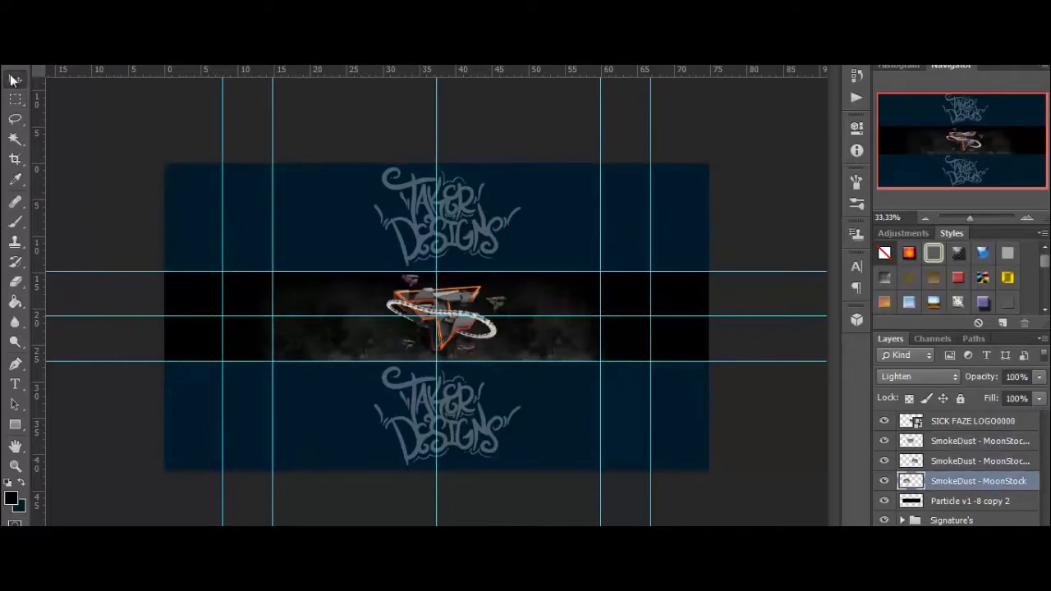
pyautogui.keyDown('shift'); pyautogui.click(986, 443); pyautogui.keyUp('shift')
pyautogui.click(1039, 378)
pyautogui.moveTo(1041, 396); pyautogui.dragTo(988, 396)
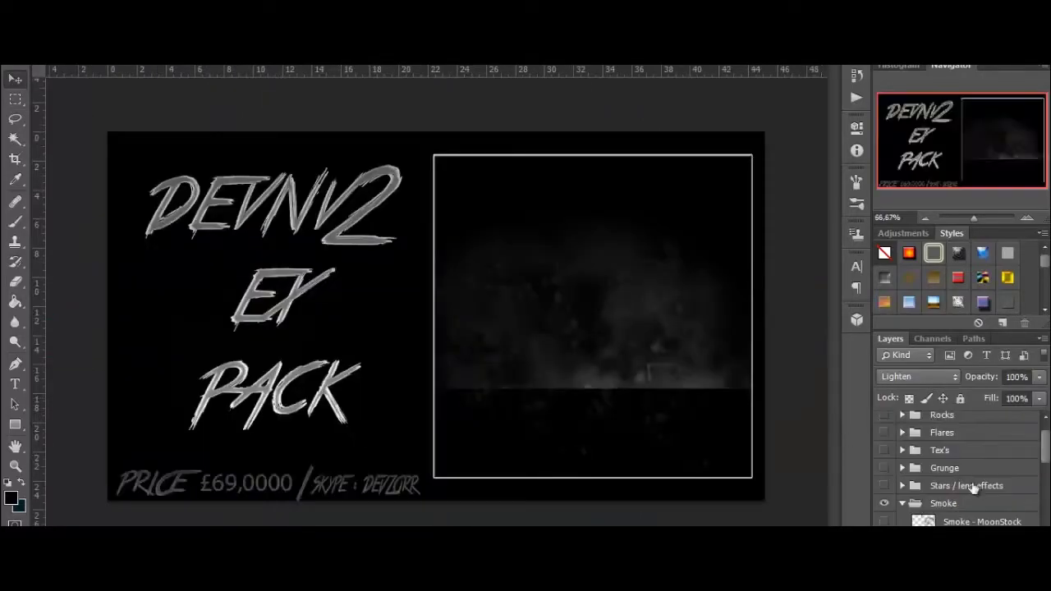
# - Bring the Smoke layer from the DEVNV2 pack into the banner and fit it across the central strip
pyautogui.click(883, 469)
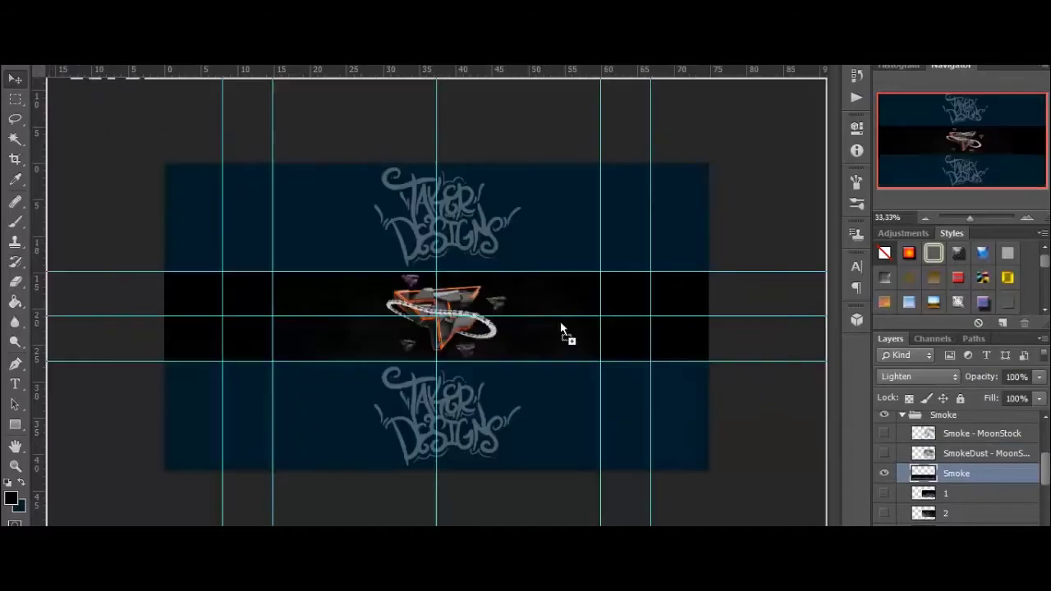
pyautogui.moveTo(560, 321); pyautogui.dragTo(535, 328)
pyautogui.hotkey('ctrl', 't')
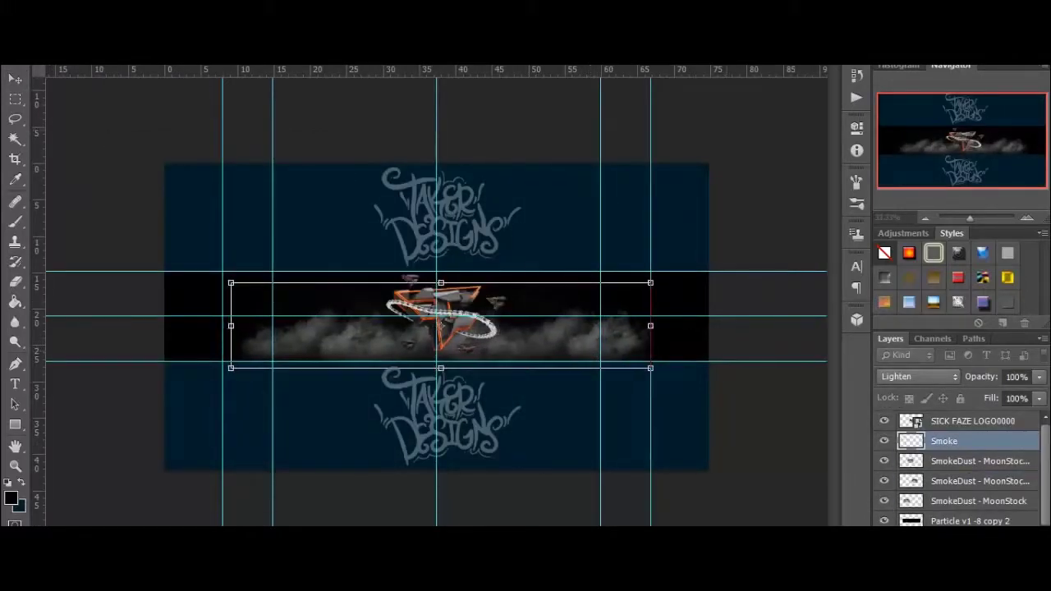
pyautogui.press('Return')
# - Duplicate the Smoke layer to fill the upper part of the strip and lower both smoke layers' opacity
pyautogui.hotkey('ctrl', 'j')
pyautogui.hotkey('ctrl', 't')
pyautogui.moveTo(732, 256); pyautogui.dragTo(234, 380)
pyautogui.press('Return')
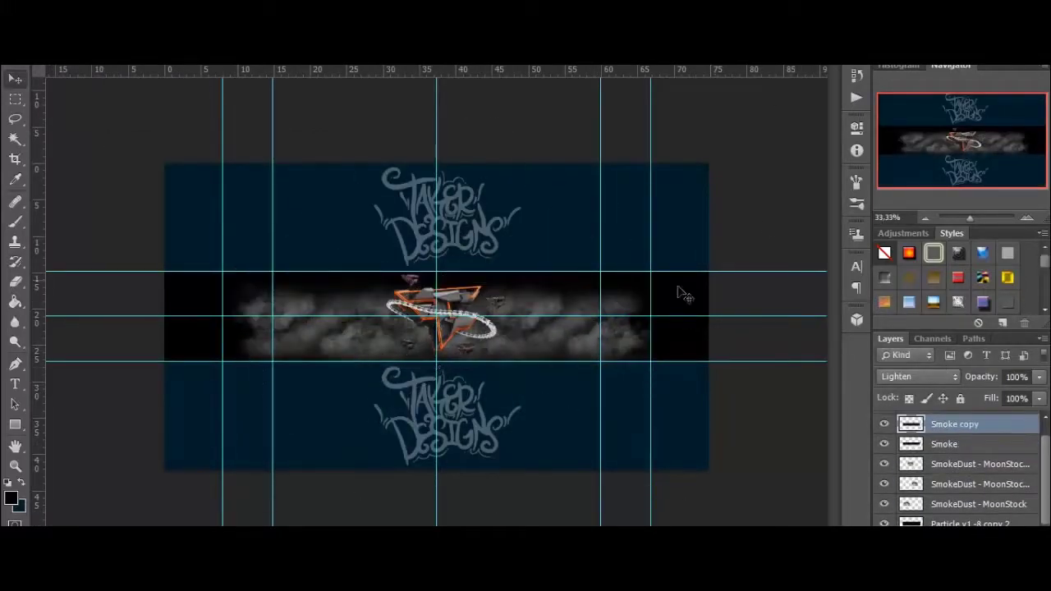
pyautogui.keyDown('shift'); pyautogui.click(944, 443); pyautogui.keyUp('shift')
pyautogui.moveTo(1038, 376); pyautogui.dragTo(968, 400)
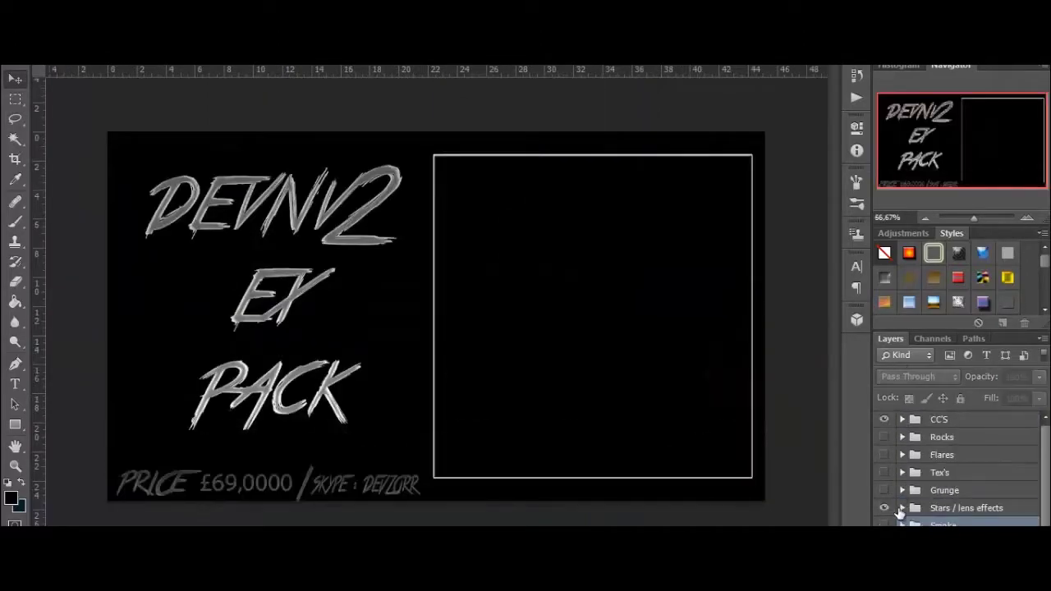
# - Preview the pack's Stars / lens effects layers and bring layer 23 into the banner strip
pyautogui.click(901, 508)
pyautogui.scroll(-5, 902, 497)
pyautogui.click(884, 488)
pyautogui.click(884, 487)
pyautogui.click(883, 507)
pyautogui.moveTo(510, 244); pyautogui.dragTo(553, 325)
# - Try to merge the layers 23 and 23 copy and undo the merge
pyautogui.keyDown('shift'); pyautogui.click(1008, 439); pyautogui.keyUp('shift')
pyautogui.rightClick(1006, 440)
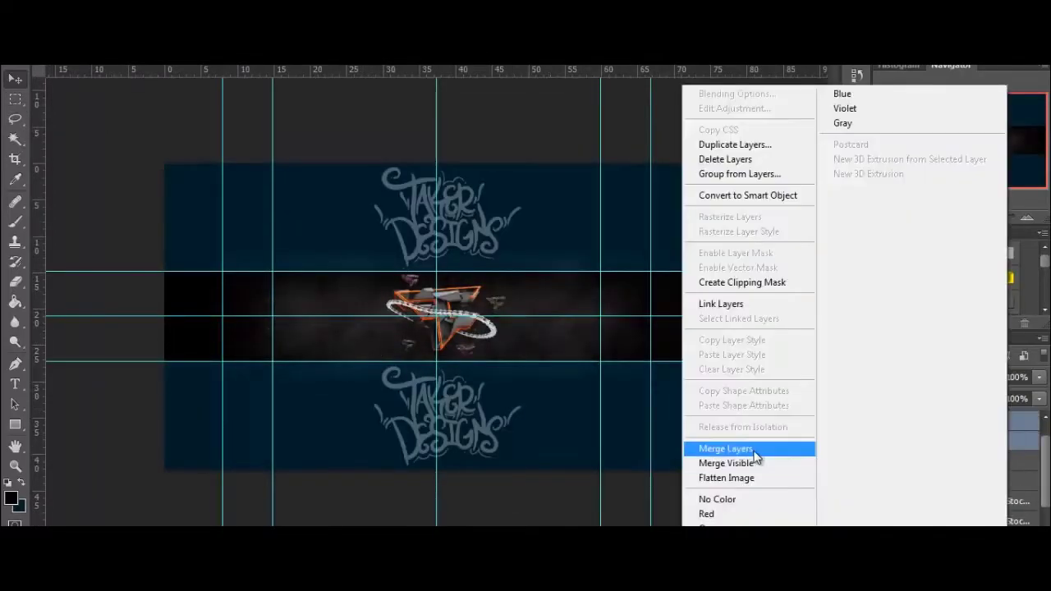
pyautogui.click(725, 449)
pyautogui.moveTo(828, 281); pyautogui.dragTo(889, 259)
pyautogui.hotkey('ctrl', 'd')
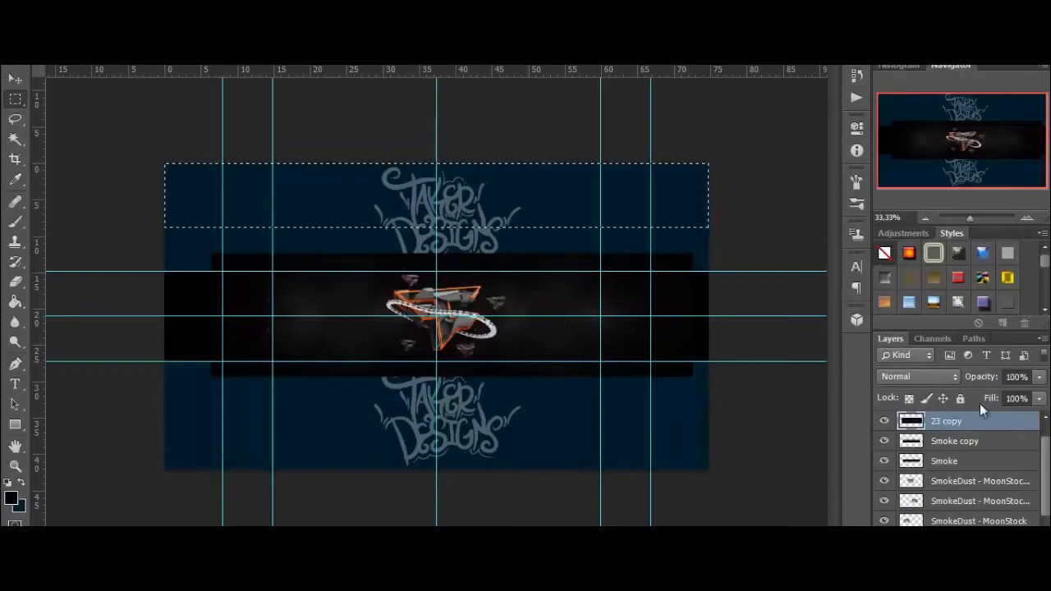
pyautogui.hotkey('ctrl', 'alt', 'z')
pyautogui.hotkey('ctrl', 'alt', 'z')
# - Delete the parts of layers 23 and 23 copy outside the central strip and open both layers' opacity for adjustment
pyautogui.moveTo(36, 244); pyautogui.dragTo(38, 271)
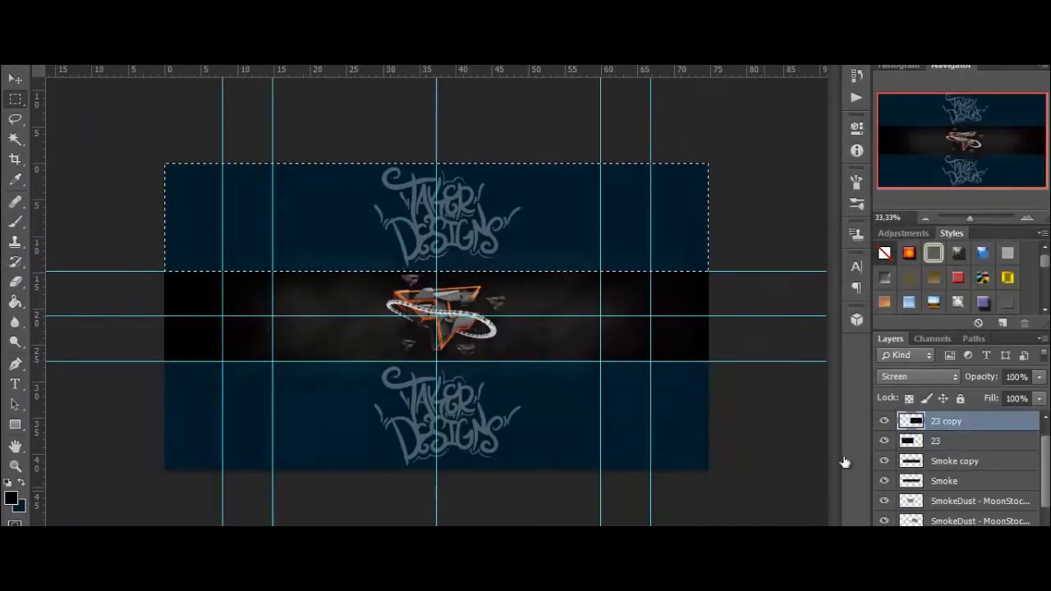
pyautogui.click(935, 441)
pyautogui.moveTo(68, 363); pyautogui.dragTo(739, 491)
pyautogui.click(946, 423)
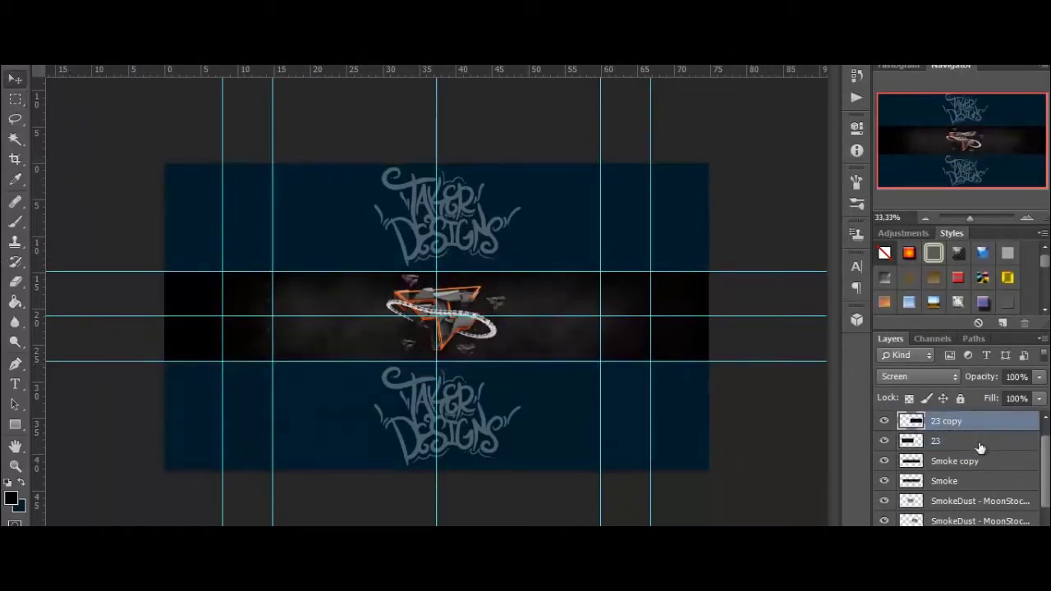
pyautogui.keyDown('shift'); pyautogui.click(980, 447); pyautogui.keyUp('shift')
pyautogui.click(1040, 376)
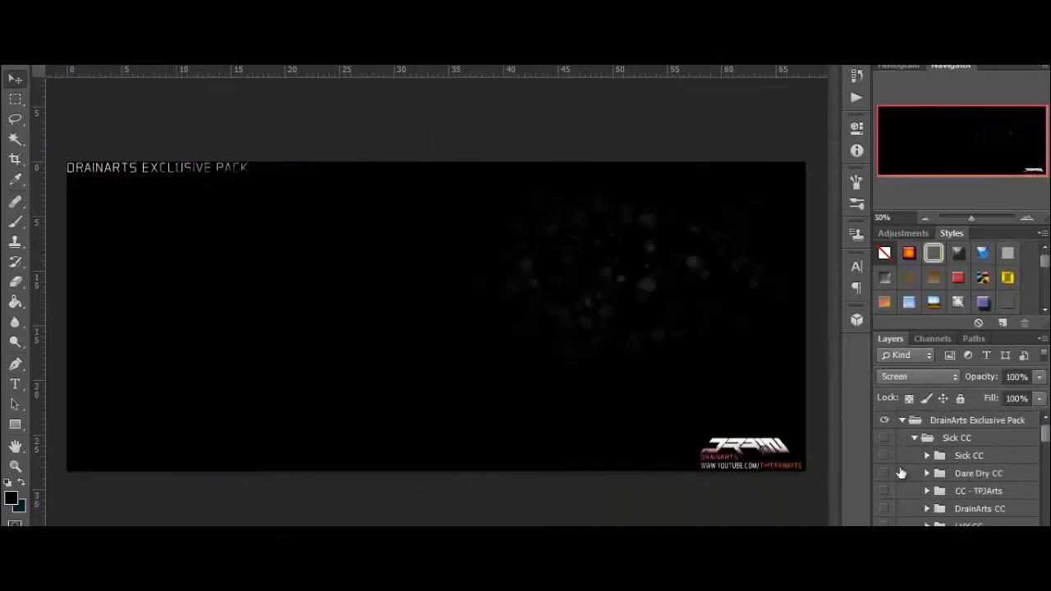
# - Duplicate the Dare Dry CC group from the DrainArts Exclusive Pack into the banner document and adjust its opacity
pyautogui.rightClick(977, 473)
pyautogui.click(938, 75)
pyautogui.click(518, 230)
pyautogui.click(561, 248)
pyautogui.press('Return')
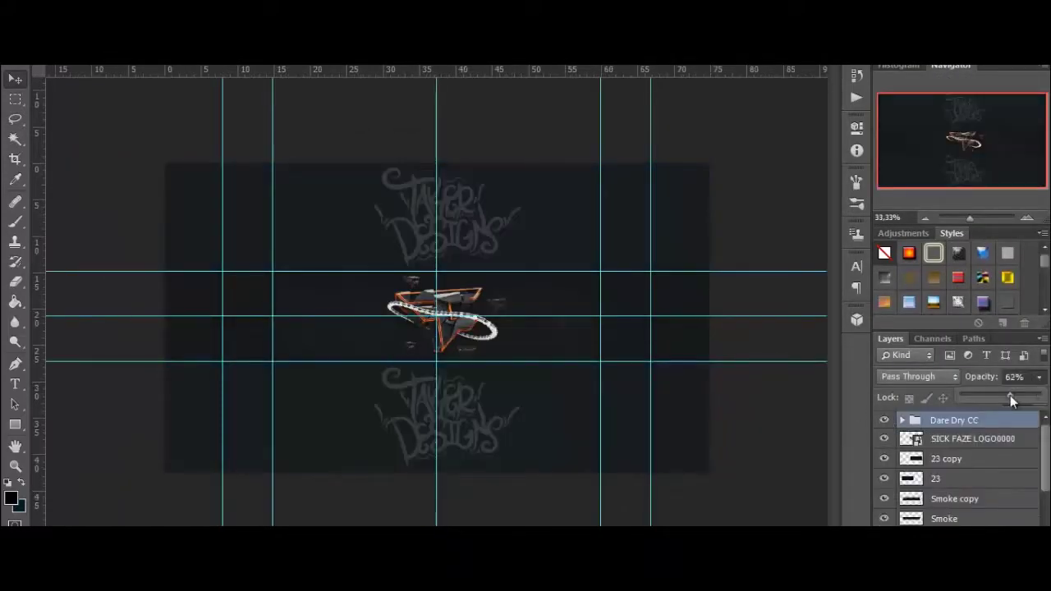
pyautogui.moveTo(1010, 395); pyautogui.dragTo(1028, 397)
# - Add a Gradient Map adjustment above the SICK FAZE logo layer using the Spectrum preset
pyautogui.click(1007, 439)
pyautogui.click(962, 537)
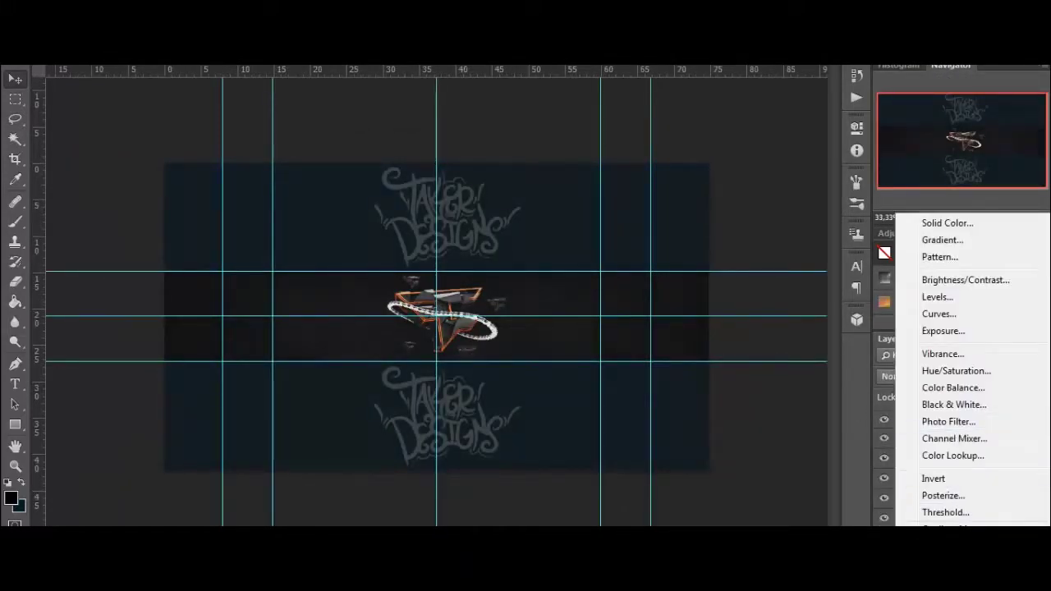
pyautogui.click(950, 529)
pyautogui.click(745, 170)
pyautogui.click(696, 187)
pyautogui.click(597, 236)
pyautogui.click(598, 212)
pyautogui.click(697, 211)
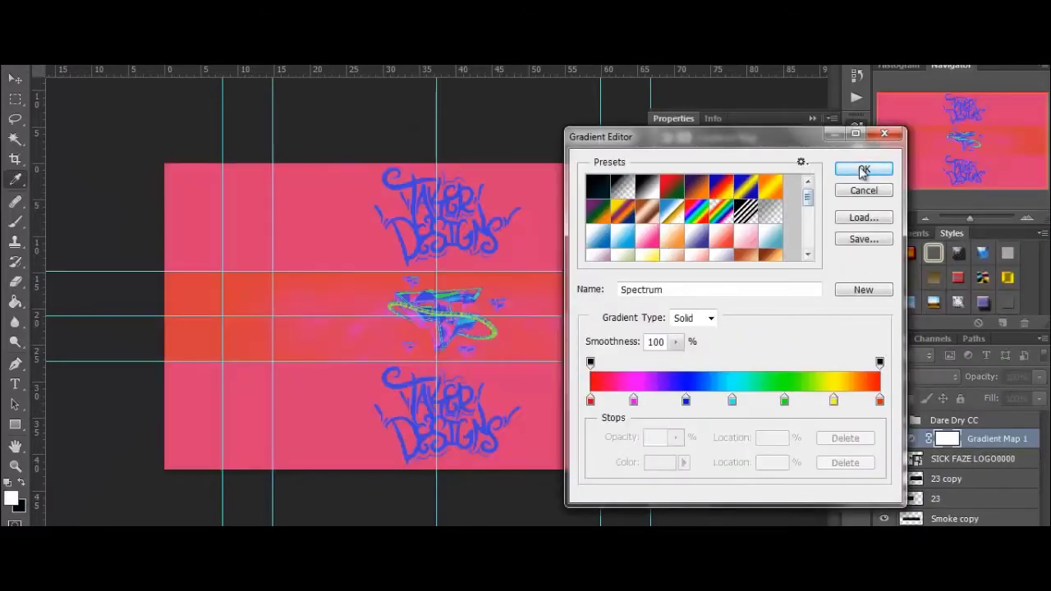
pyautogui.click(862, 170)
# - Change the Gradient Map layer's blend mode by cycling through the modes past Linear Burn and Hard Light
pyautogui.hotkey('shift', '+')
pyautogui.hotkey('shift', '+')
pyautogui.hotkey('shift', '+')
pyautogui.hotkey('shift', '+')
pyautogui.hotkey('shift', '+')
pyautogui.hotkey('shift', '+')
pyautogui.hotkey('shift', '+')
pyautogui.hotkey('shift', '+')
pyautogui.hotkey('shift', '+')
pyautogui.hotkey('shift', '+')
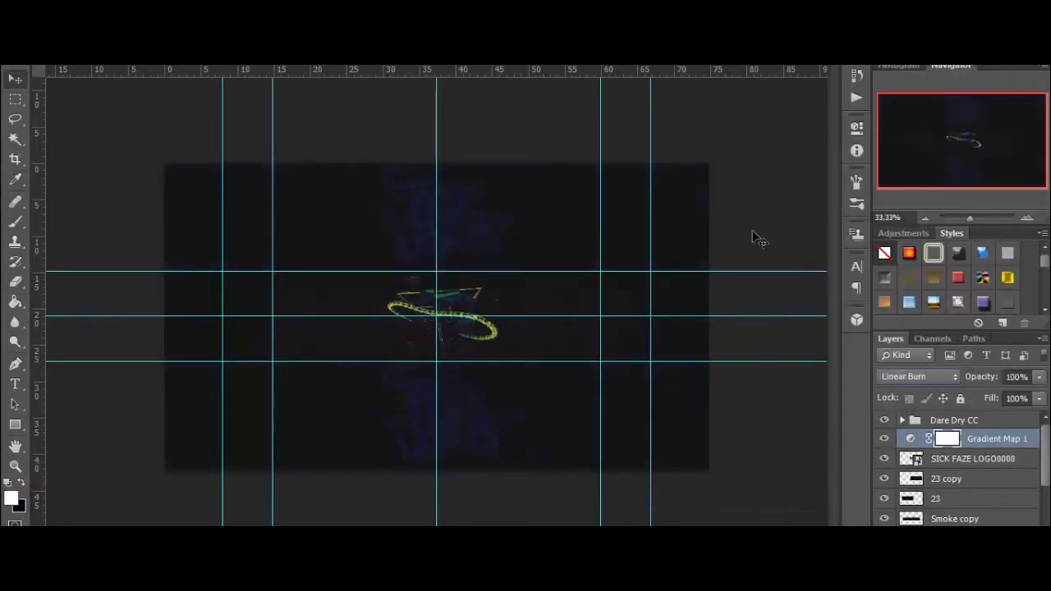
pyautogui.hotkey('shift', '+')
pyautogui.hotkey('shift', '+')
pyautogui.hotkey('shift', '+')
pyautogui.hotkey('shift', '+')
pyautogui.hotkey('shift', '+')
pyautogui.hotkey('shift', '+')
pyautogui.hotkey('shift', '+')
pyautogui.hotkey('shift', '+')
pyautogui.hotkey('shift', '+')
pyautogui.hotkey('shift', '+')
pyautogui.hotkey('shift', '+')
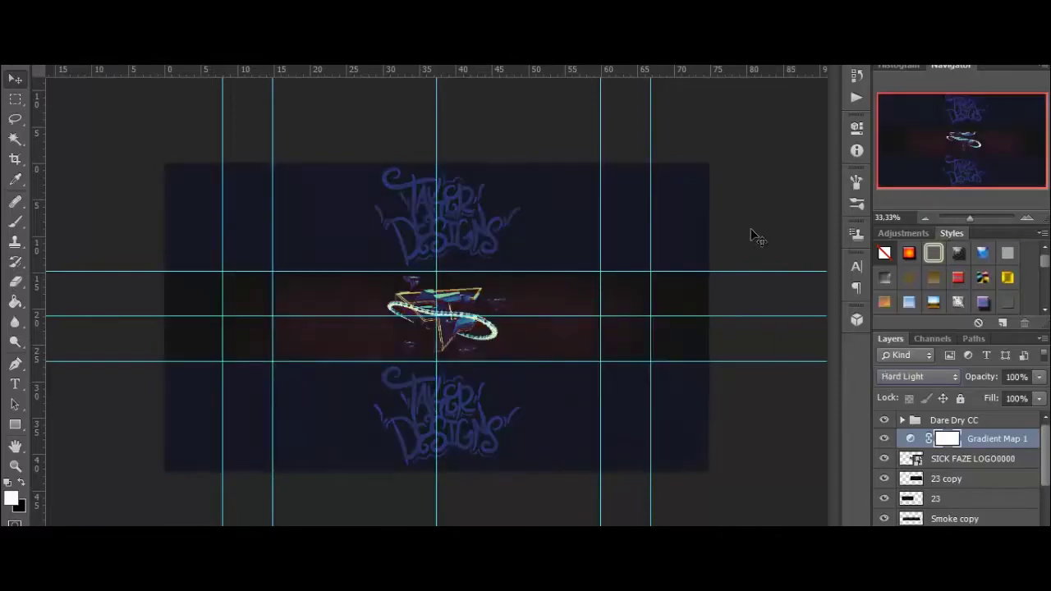
pyautogui.hotkey('shift', '+')
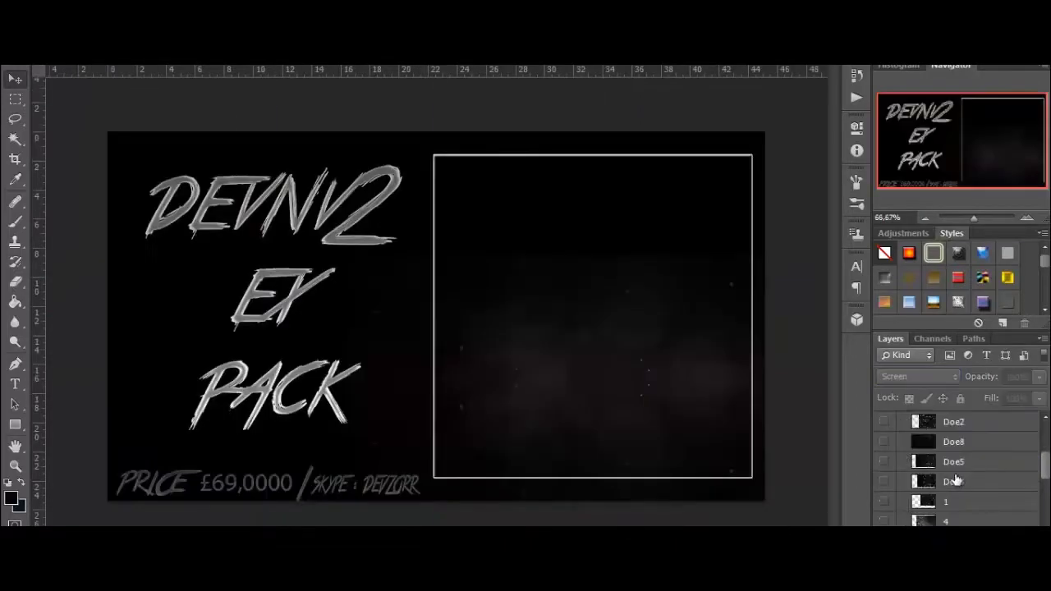
# - Try the Capa 7 rocks from the DEVNV2 pack in the banner, scaled down behind the logo
pyautogui.click(890, 478)
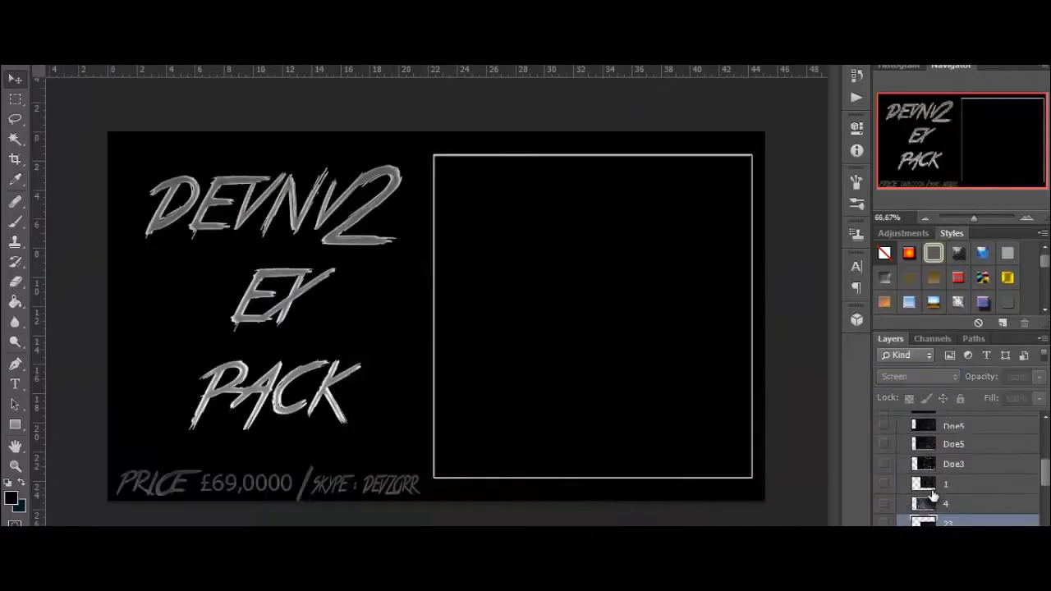
pyautogui.click(883, 438)
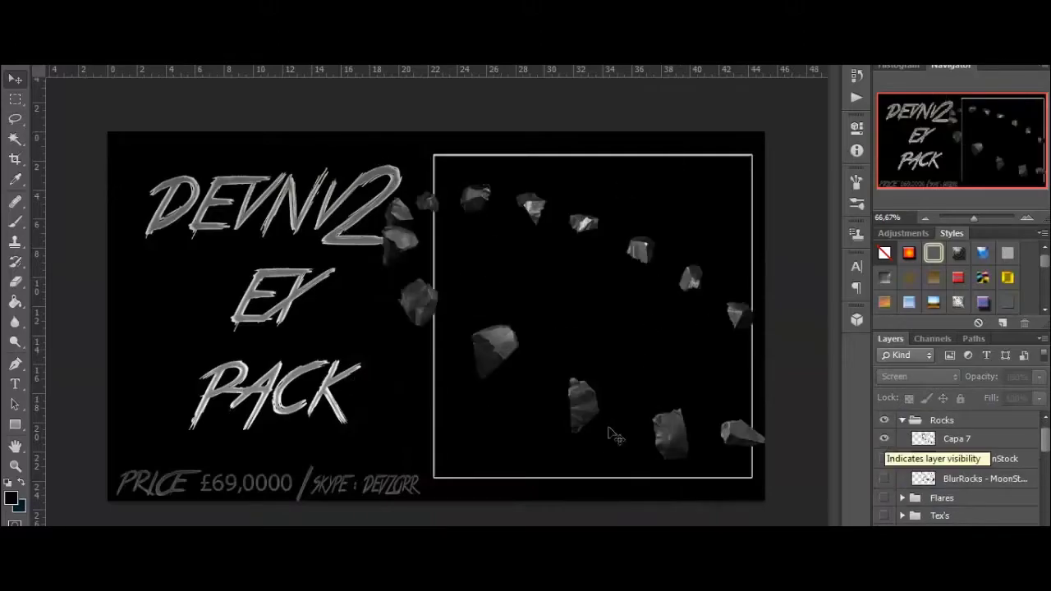
pyautogui.click(967, 438)
pyautogui.moveTo(685, 470); pyautogui.dragTo(481, 351)
pyautogui.moveTo(956, 422); pyautogui.dragTo(957, 452)
pyautogui.moveTo(381, 323); pyautogui.dragTo(391, 366)
pyautogui.hotkey('ctrl', 't')
pyautogui.moveTo(546, 247); pyautogui.dragTo(450, 256)
pyautogui.press('Return')
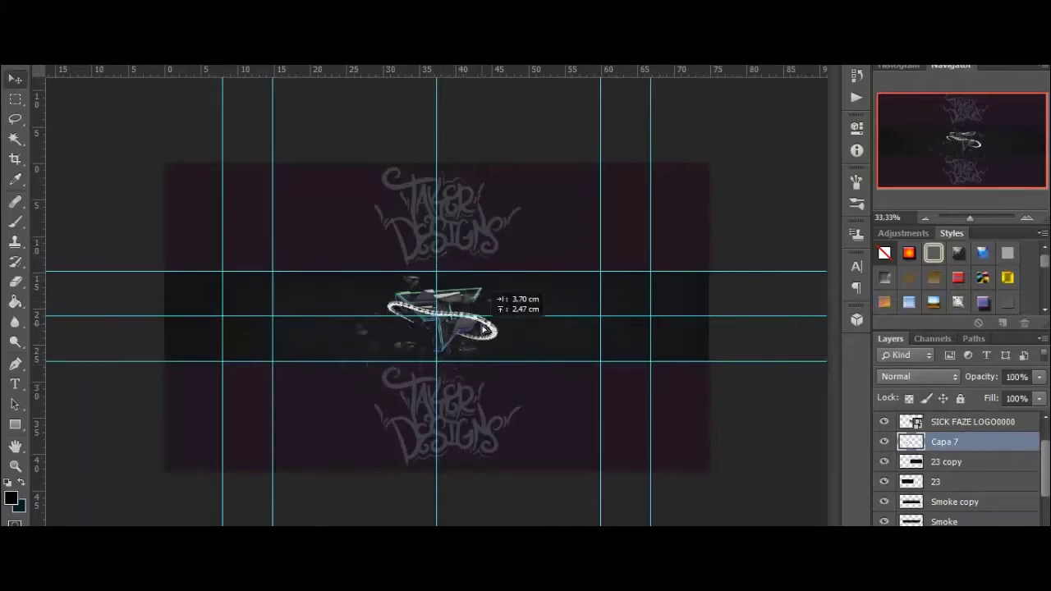
# - Bring the BlurRocks - MoonStock layer from the DEVNV2 pack into the banner and scale it down around the logo
pyautogui.click(476, 59)
pyautogui.scroll(1, 944, 456)
pyautogui.click(885, 457)
pyautogui.click(884, 496)
pyautogui.click(973, 496)
pyautogui.moveTo(653, 311); pyautogui.dragTo(493, 343)
pyautogui.hotkey('ctrl', 't')
pyautogui.moveTo(579, 220); pyautogui.dragTo(476, 277)
pyautogui.press('Return')
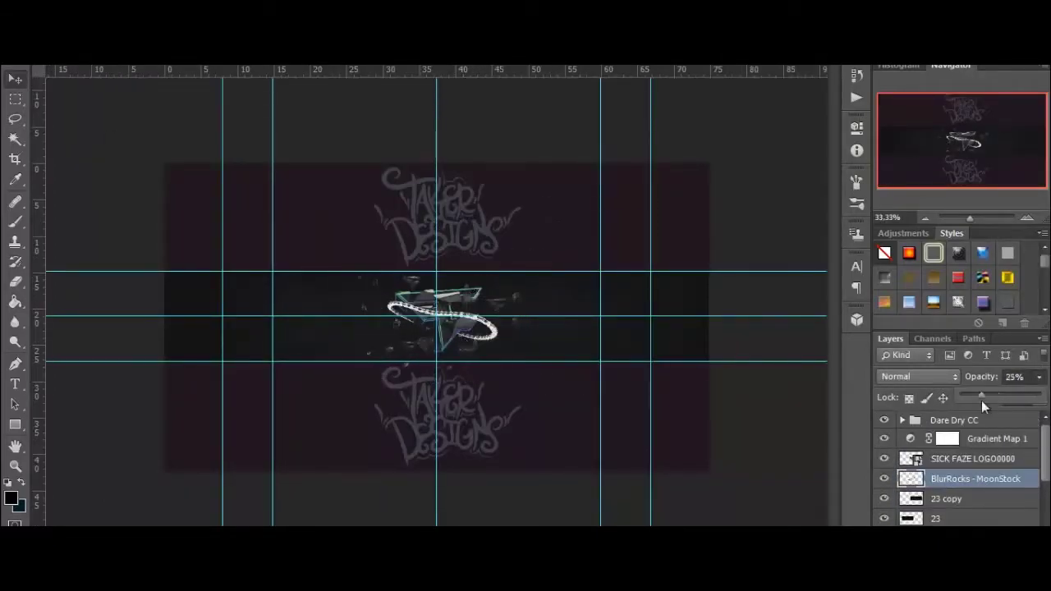
# - Delete the blurred rocks that lie above and below the central strip
pyautogui.click(15, 100)
pyautogui.moveTo(714, 471); pyautogui.dragTo(51, 359)
pyautogui.press('Delete')
pyautogui.moveTo(708, 143); pyautogui.dragTo(23, 274)
pyautogui.press('Delete')
pyautogui.hotkey('ctrl', 'd')
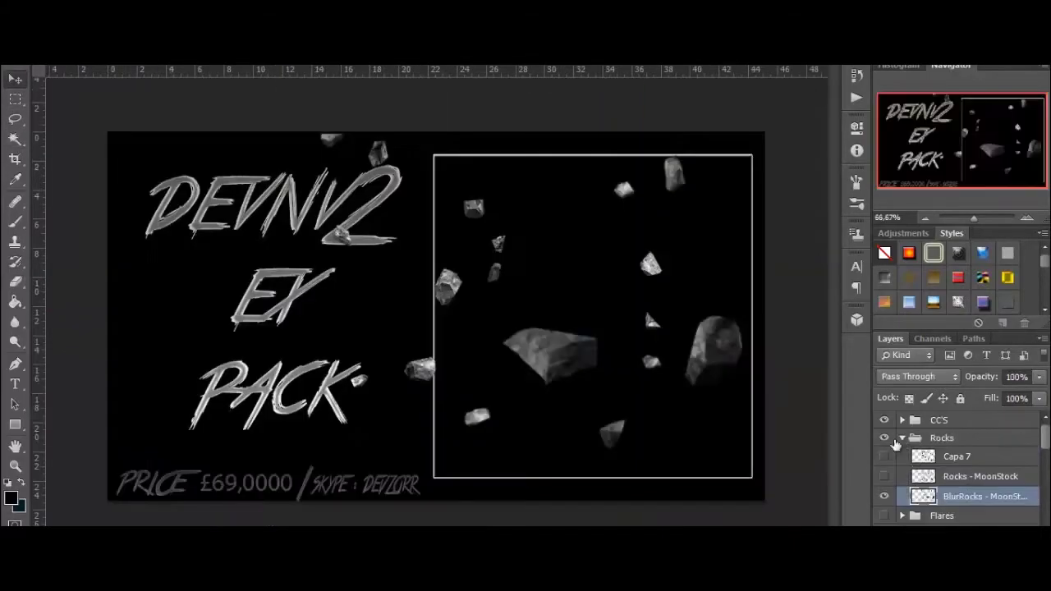
# - Compare the DEVNV2 pack's beam2, Layer 12 and Layer 13 lights and bring the Layer 13 glow into the banner
pyautogui.click(884, 498)
pyautogui.click(885, 499)
pyautogui.scroll(7, 950, 503)
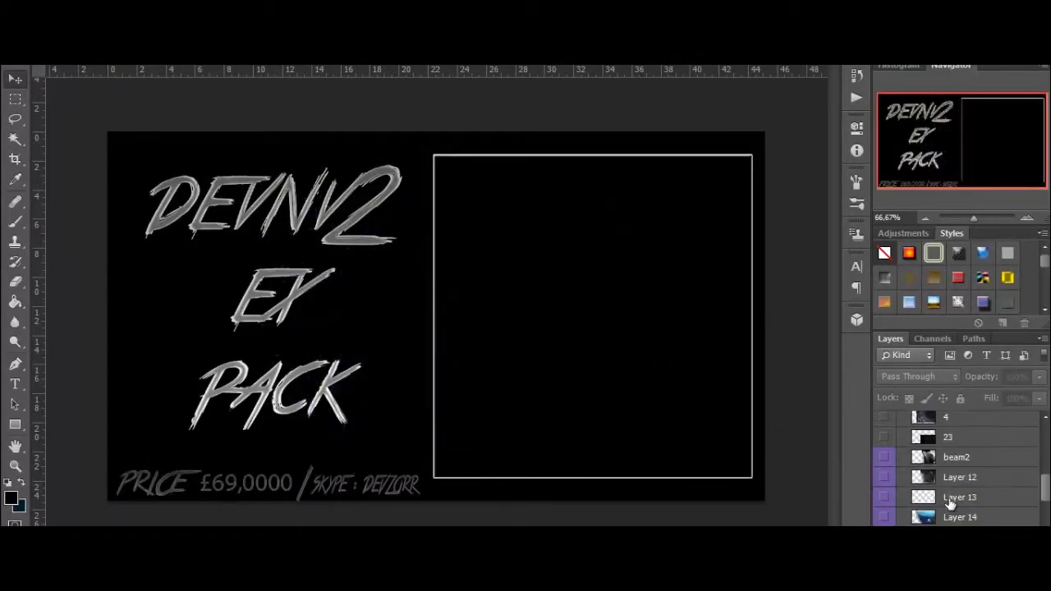
pyautogui.scroll(-1, 950, 504)
pyautogui.click(884, 441)
pyautogui.click(885, 441)
pyautogui.click(885, 461)
pyautogui.click(885, 461)
pyautogui.click(885, 479)
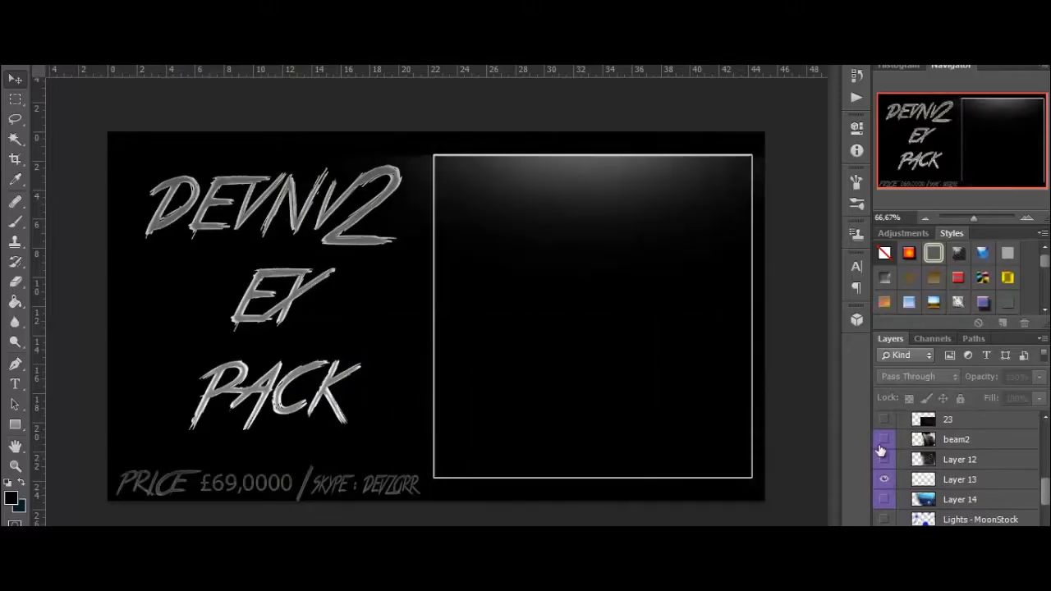
pyautogui.click(887, 484)
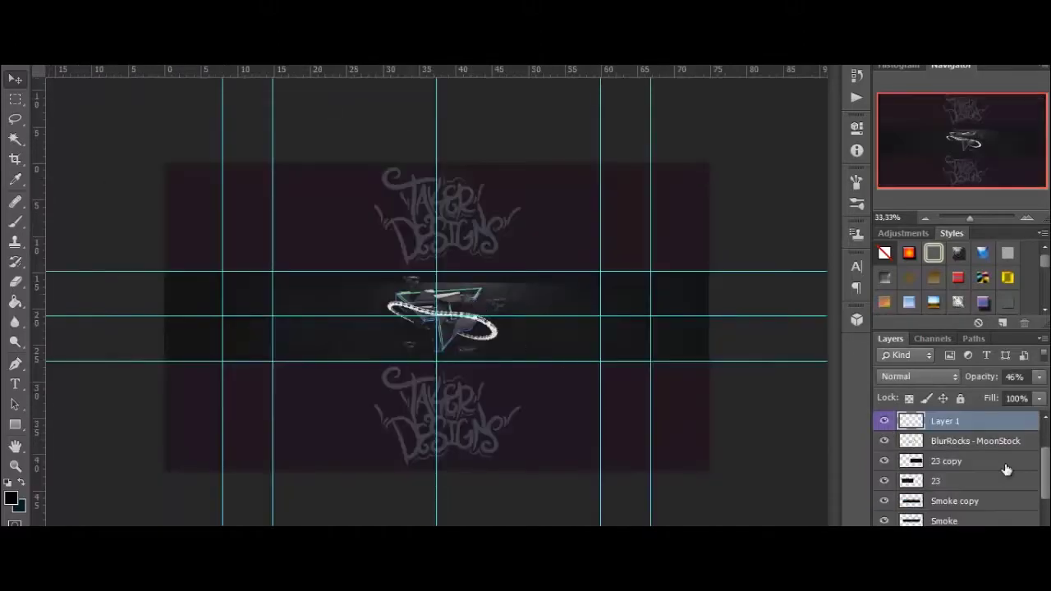
# - Place the glow layer above the logo layer near the strip's upper edge and adjust its opacity
pyautogui.scroll(3, 1007, 469)
pyautogui.moveTo(1005, 475); pyautogui.dragTo(995, 449)
pyautogui.moveTo(484, 301); pyautogui.dragTo(497, 290)
pyautogui.moveTo(995, 389)
pyautogui.mouseDown()
pyautogui.moveTo(989, 396)
pyautogui.moveTo(1041, 398)
pyautogui.moveTo(1002, 397)
pyautogui.mouseUp()
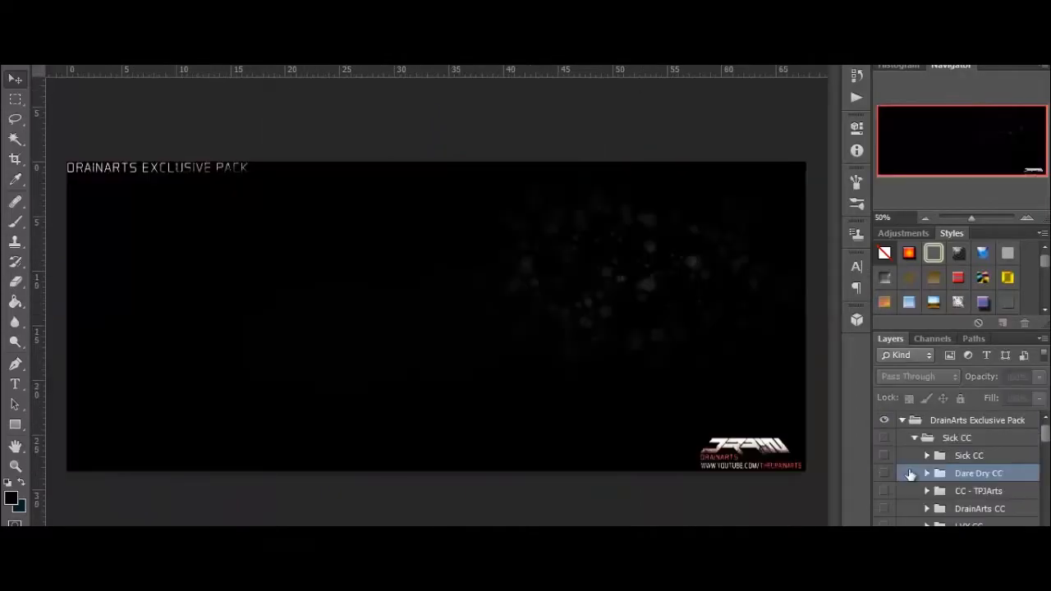
# - Preview the colour-correction groups inside the Sick CC folder of the DrainArts Exclusive Pack
pyautogui.click(884, 458)
pyautogui.scroll(-3, 885, 460)
pyautogui.click(885, 475)
pyautogui.click(885, 476)
pyautogui.click(885, 492)
pyautogui.click(883, 491)
pyautogui.click(884, 491)
# - Try the Syji CC group in the banner document by duplicating it there, and delete it again
pyautogui.click(969, 491)
pyautogui.rightClick(969, 491)
pyautogui.click(955, 94)
pyautogui.click(513, 230)
pyautogui.click(506, 246)
pyautogui.press('Return')
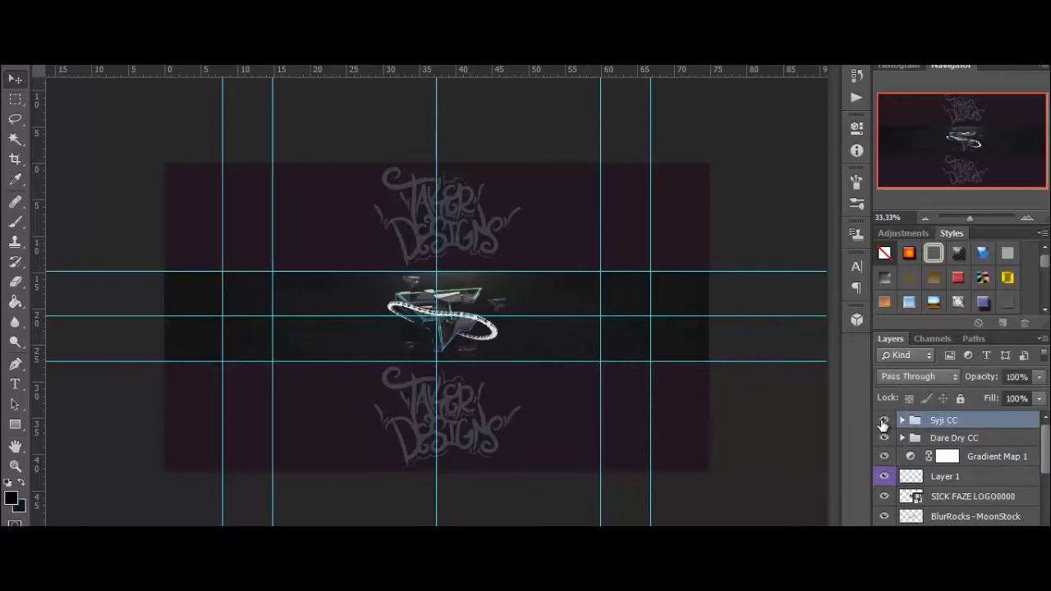
pyautogui.press('Delete')
# - Add a new layer above the logo layer, paint black over the logo on it, and change that layer's blend mode
pyautogui.click(1037, 378)
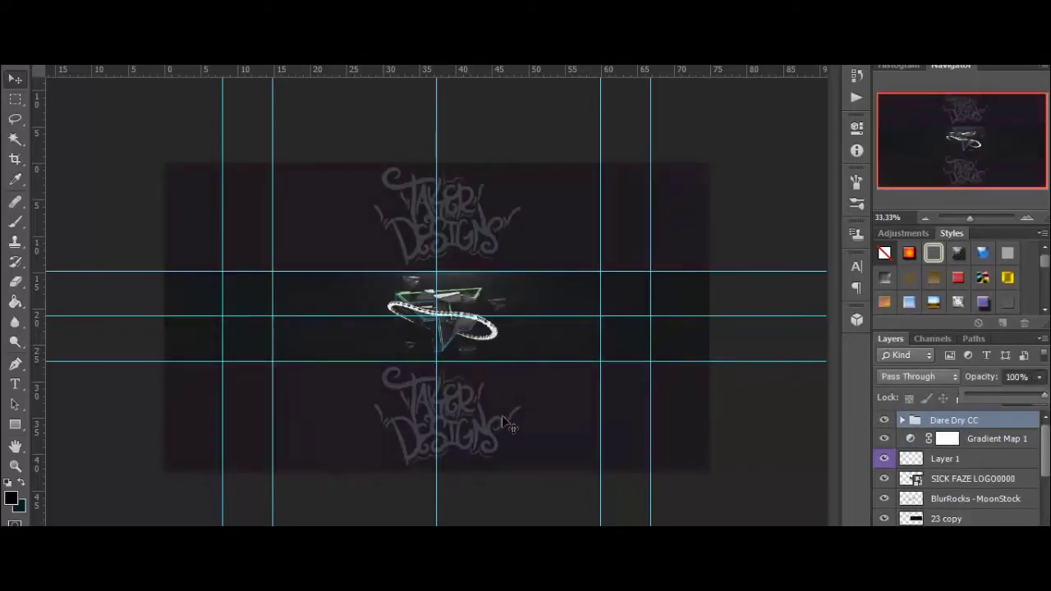
pyautogui.click(1004, 480)
pyautogui.click(1002, 533)
pyautogui.click(15, 222)
pyautogui.click(56, 41)
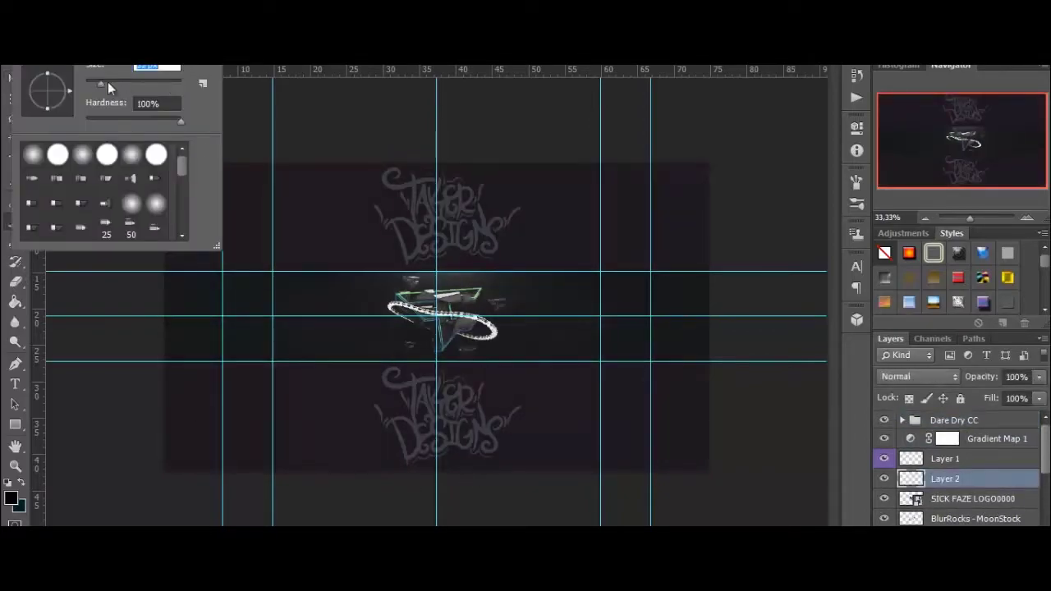
pyautogui.press('Return')
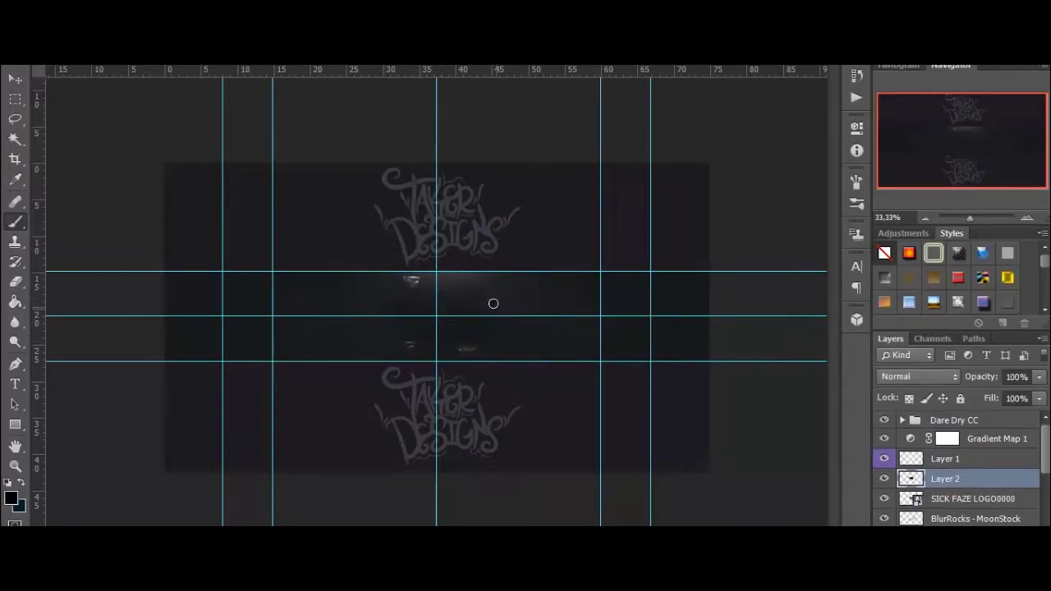
pyautogui.click(917, 377)
pyautogui.click(905, 210)
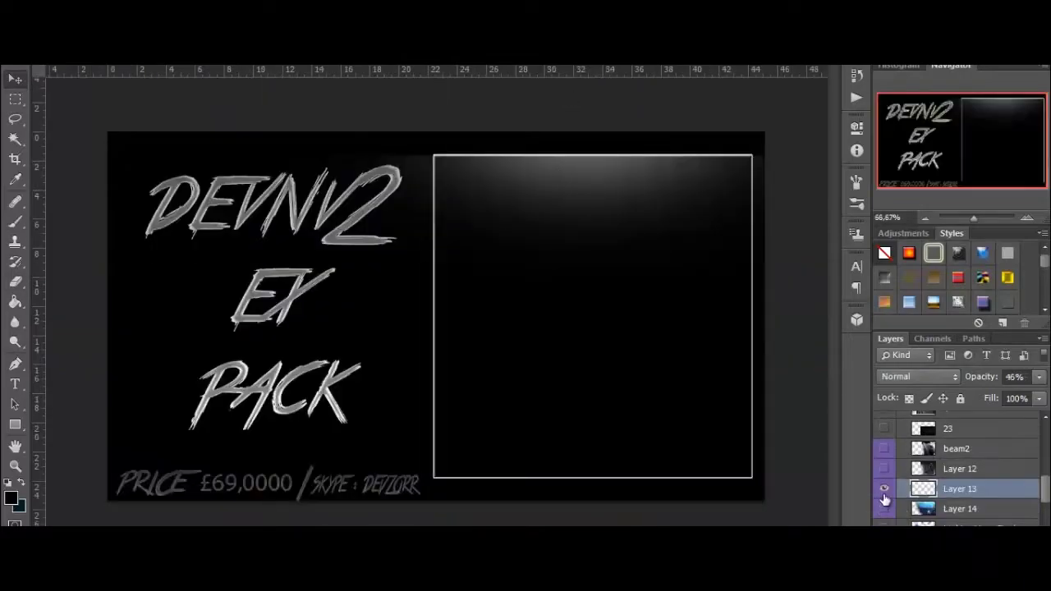
# - Bring the Grunge layer from the DEVNV2 pack into the banner and clip it to the logo beneath Layer 2
pyautogui.click(884, 469)
pyautogui.click(599, 286)
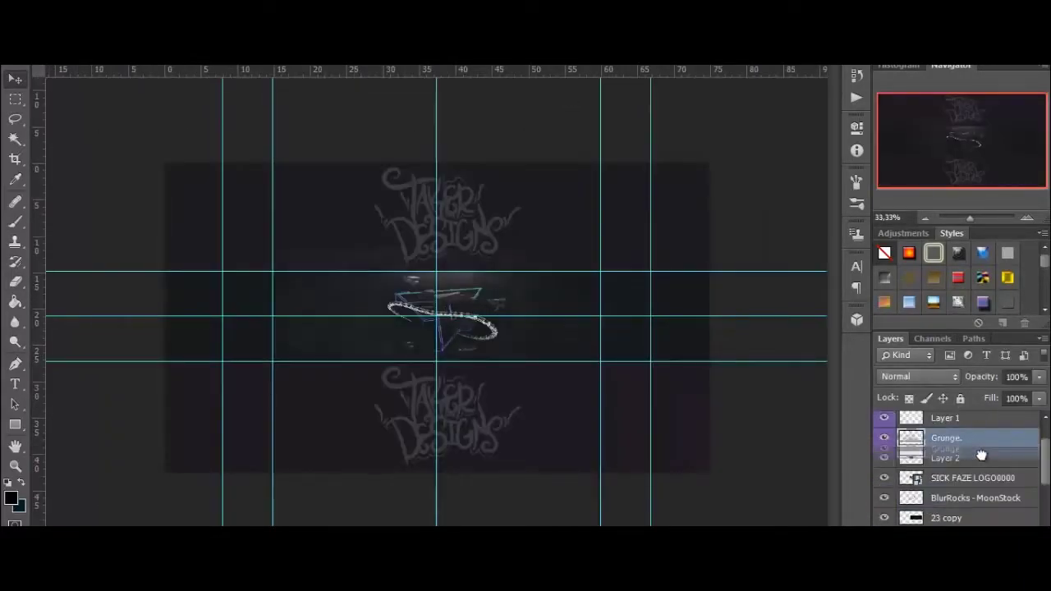
pyautogui.moveTo(980, 454); pyautogui.dragTo(981, 461)
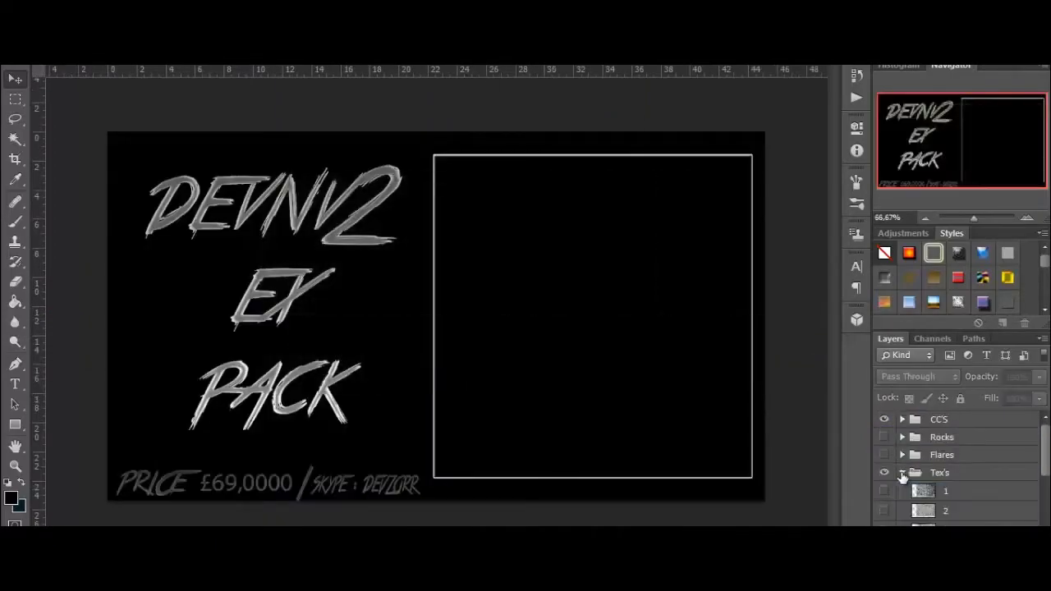
# - Preview the textures in the DEVNV2 pack's Tex's folder and bring Patter-MoonStock into the banner
pyautogui.click(884, 513)
pyautogui.click(884, 514)
pyautogui.scroll(-4, 884, 493)
pyautogui.click(885, 464)
pyautogui.click(884, 464)
pyautogui.scroll(-3, 884, 485)
pyautogui.click(884, 469)
pyautogui.click(884, 469)
pyautogui.click(884, 490)
pyautogui.click(883, 493)
pyautogui.click(977, 490)
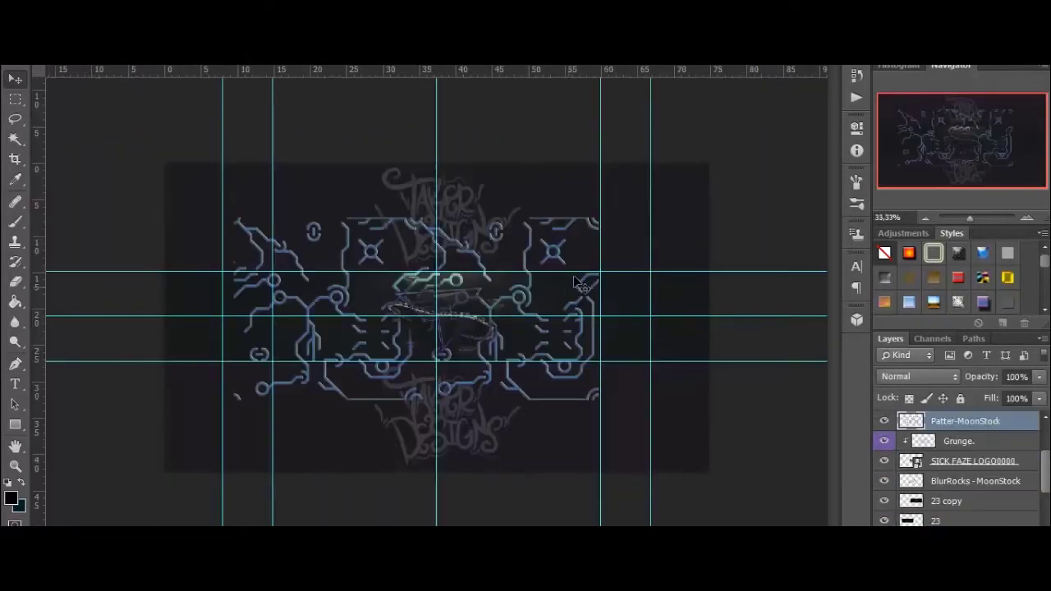
# - Scale the circuit pattern down over the logo, clip it to the logo below Grunge, and change its blend mode
pyautogui.hotkey('ctrl', 't')
pyautogui.moveTo(598, 216); pyautogui.dragTo(449, 291)
pyautogui.press('Return')
pyautogui.moveTo(374, 352); pyautogui.dragTo(469, 329)
pyautogui.moveTo(974, 425); pyautogui.dragTo(990, 448)
pyautogui.click(918, 376)
pyautogui.click(892, 192)
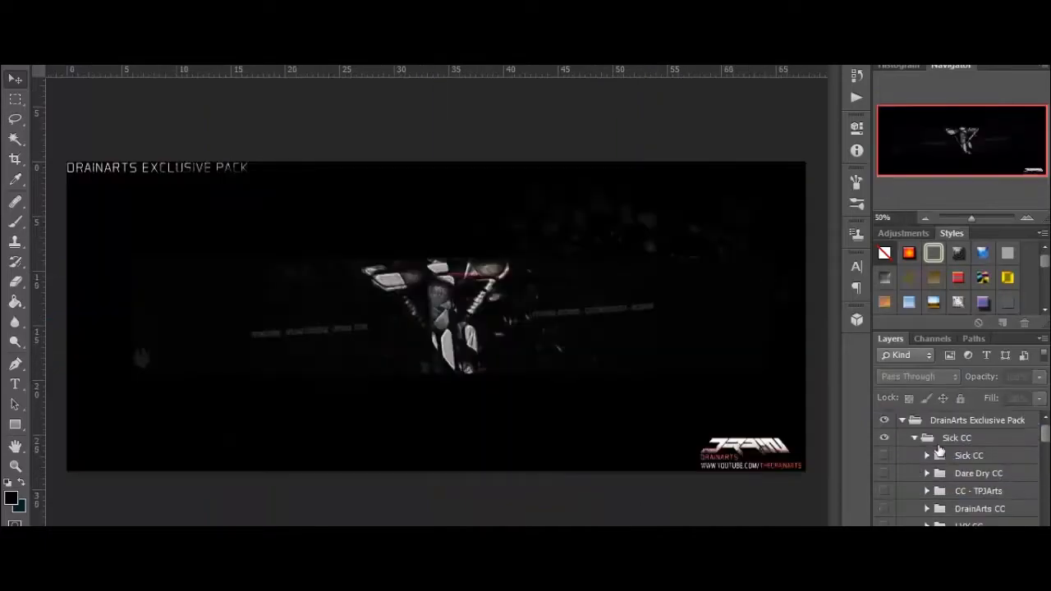
# - Look through the DrainArts Exclusive Pack's folders and preview individual stock layers such as Colorzzzz
pyautogui.click(915, 492)
pyautogui.scroll(-2, 894, 477)
pyautogui.click(885, 439)
pyautogui.scroll(-5, 884, 451)
pyautogui.click(884, 450)
pyautogui.scroll(6, 895, 460)
pyautogui.click(913, 473)
pyautogui.click(884, 473)
pyautogui.scroll(-5, 886, 460)
pyautogui.click(884, 422)
pyautogui.click(884, 421)
pyautogui.click(884, 471)
pyautogui.click(885, 472)
pyautogui.click(884, 521)
pyautogui.click(884, 521)
pyautogui.scroll(-3, 884, 514)
pyautogui.click(884, 464)
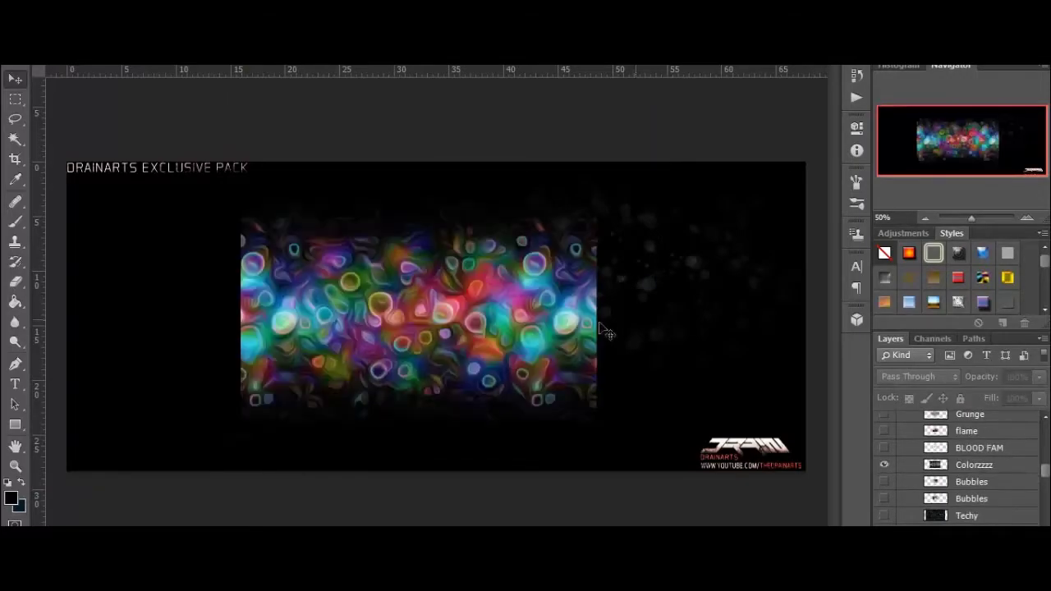
# - Bring Colorzzzz into the banner, clip it to the logo, and set it to Overlay at 28% opacity
pyautogui.click(977, 468)
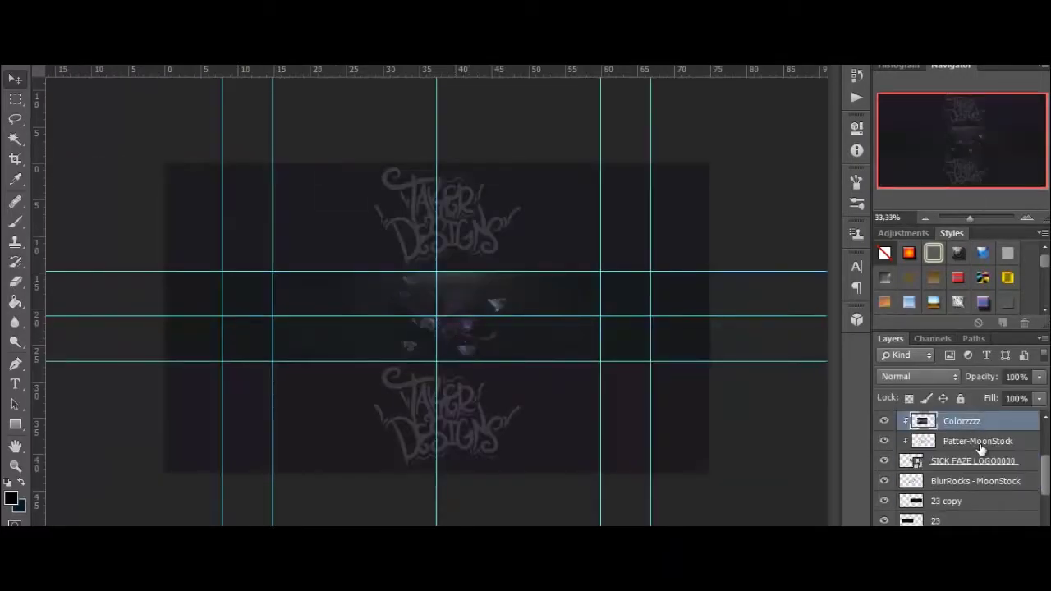
pyautogui.click(918, 376)
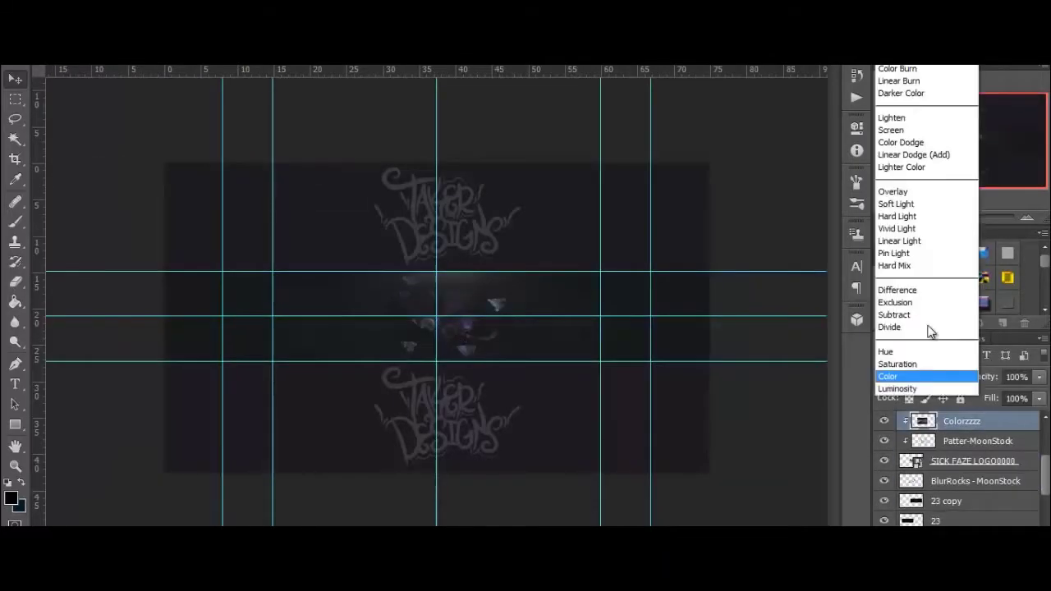
pyautogui.click(895, 189)
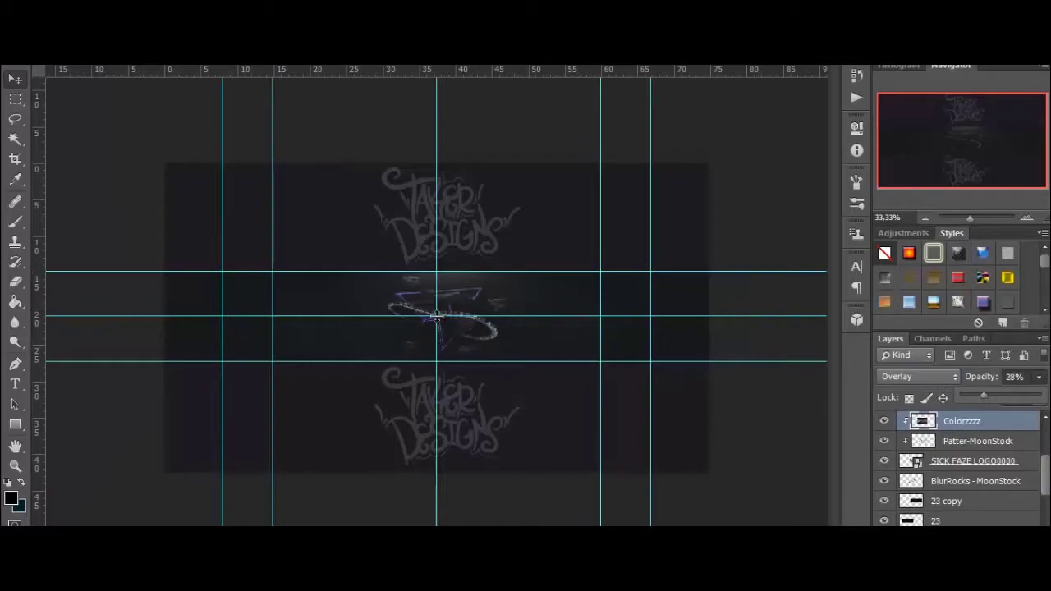
# - Place guides along the four outer edges of the banner
pyautogui.moveTo(437, 316); pyautogui.dragTo(485, 162)
pyautogui.moveTo(436, 235); pyautogui.dragTo(164, 235)
pyautogui.moveTo(651, 307); pyautogui.dragTo(713, 307)
pyautogui.moveTo(745, 71); pyautogui.dragTo(771, 465)
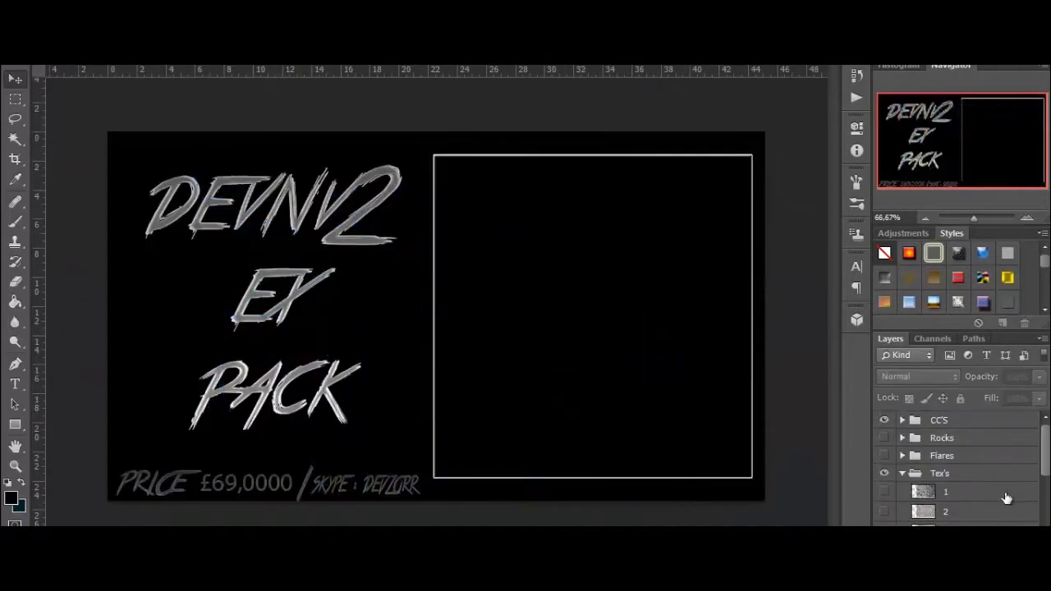
# - Compare the two flares in the DEVNV2 pack's Flares folder and bring LolFlare - MoonStock into the banner
pyautogui.click(960, 473)
pyautogui.click(902, 473)
pyautogui.click(903, 455)
pyautogui.click(884, 493)
pyautogui.click(884, 474)
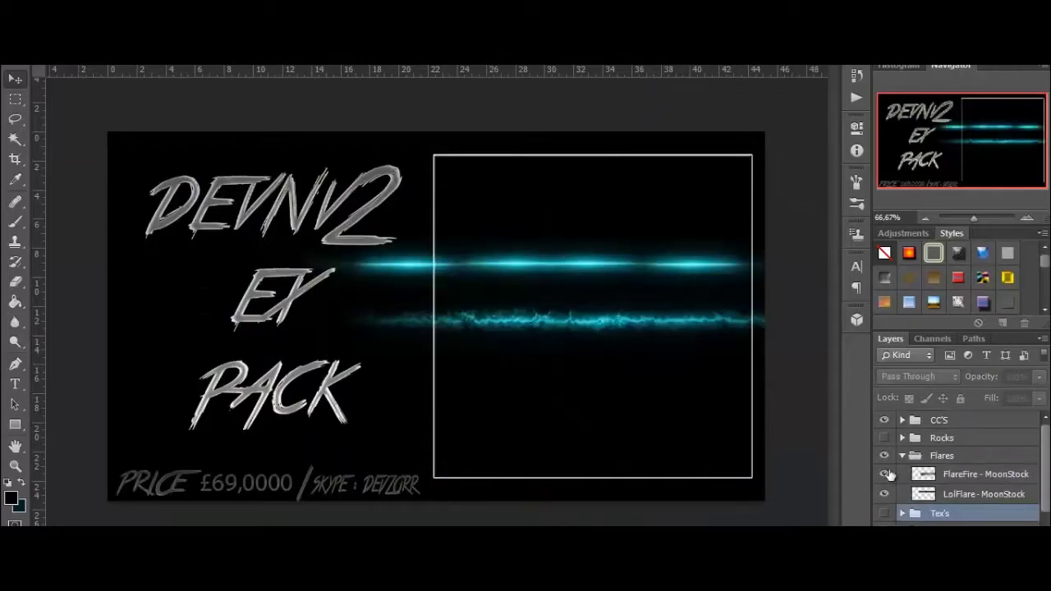
pyautogui.click(884, 473)
pyautogui.click(977, 494)
pyautogui.moveTo(624, 194); pyautogui.dragTo(345, 82)
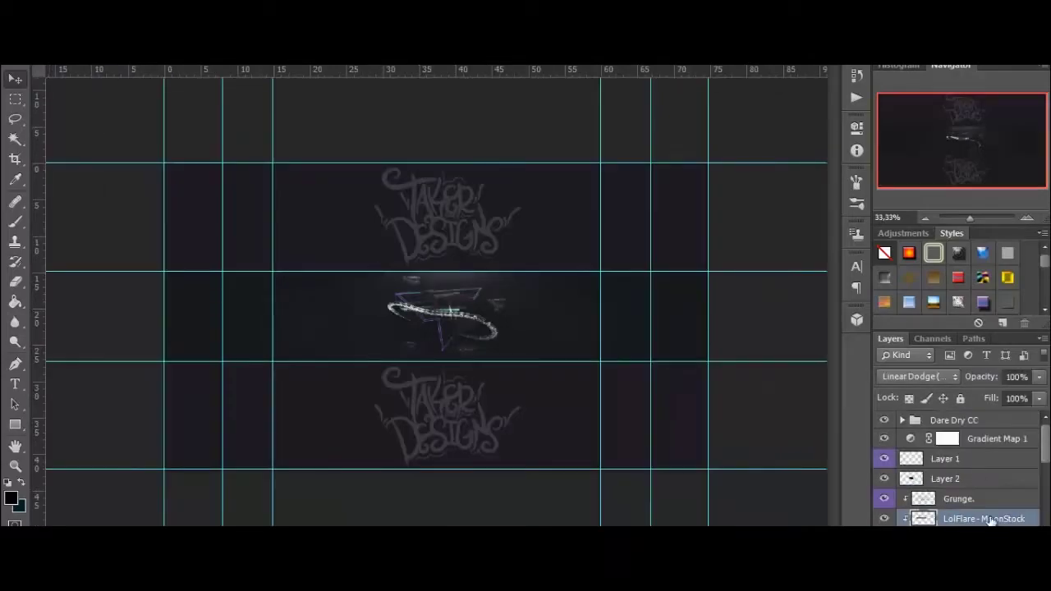
# - Move the LolFlare layer above Grunge without clipping and position the flare across the middle of the logo
pyautogui.moveTo(989, 521); pyautogui.dragTo(980, 489)
pyautogui.moveTo(476, 326)
pyautogui.mouseDown()
pyautogui.moveTo(575, 326)
pyautogui.moveTo(533, 326)
pyautogui.mouseUp()
pyautogui.press('v')
pyautogui.moveTo(374, 296)
pyautogui.mouseDown()
pyautogui.moveTo(584, 305)
pyautogui.moveTo(601, 316)
pyautogui.mouseUp()
# - Erase part of the flare with an enlarged eraser, softening its hardness for the remaining strokes
pyautogui.press('e')
pyautogui.click(52, 58)
pyautogui.moveTo(123, 85); pyautogui.dragTo(146, 86)
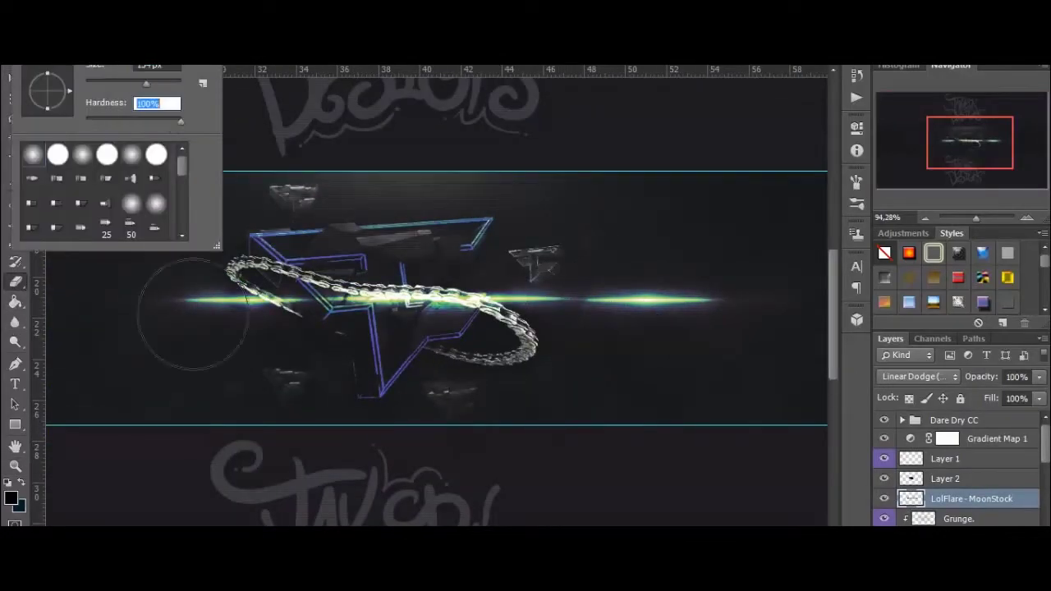
pyautogui.moveTo(190, 317); pyautogui.dragTo(307, 314)
pyautogui.click(52, 58)
pyautogui.moveTo(197, 120); pyautogui.dragTo(163, 119)
pyautogui.moveTo(343, 237); pyautogui.dragTo(315, 343)
# - Shrink and rotate the flare, then place it along the left edge of the logo's lower spike
pyautogui.moveTo(774, 316); pyautogui.dragTo(685, 275)
pyautogui.hotkey('ctrl', 't')
pyautogui.moveTo(803, 214); pyautogui.dragTo(563, 421)
pyautogui.press('z')
pyautogui.press('Return')
pyautogui.moveTo(243, 303); pyautogui.dragTo(263, 282)
pyautogui.press('v')
pyautogui.hotkey('ctrl', 't')
pyautogui.moveTo(469, 532); pyautogui.dragTo(351, 217)
pyautogui.press('Return')
pyautogui.moveTo(350, 138); pyautogui.dragTo(347, 335)
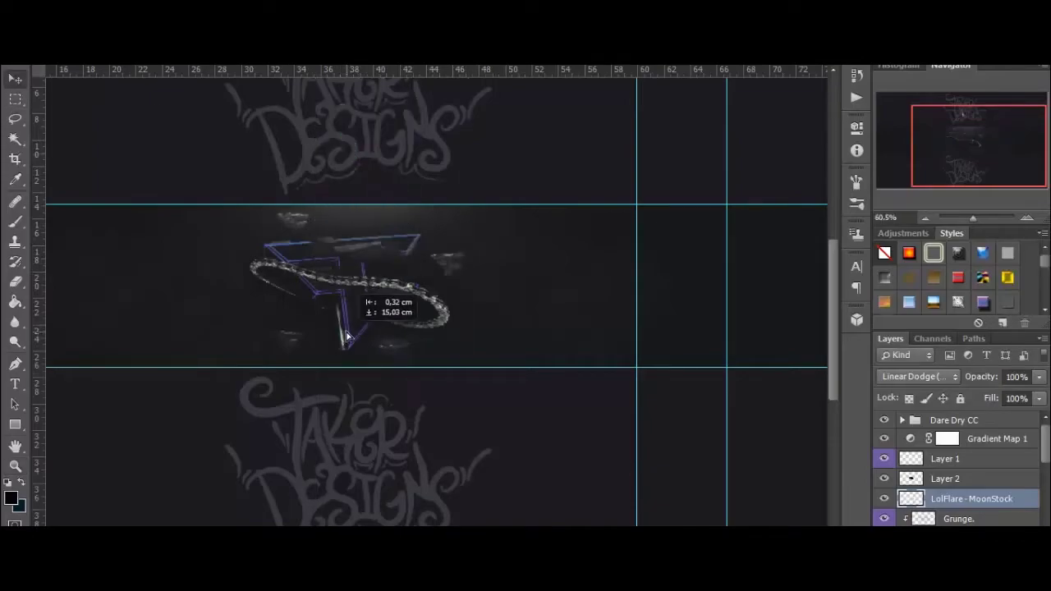
# - Duplicate the flare, rotate it to match the logo's upper edge, and line up three copies along that edge
pyautogui.hotkey('ctrl', 'j')
pyautogui.hotkey('ctrl', 't')
pyautogui.moveTo(410, 140); pyautogui.dragTo(612, 367)
pyautogui.moveTo(464, 237)
pyautogui.mouseDown()
pyautogui.moveTo(570, 178)
pyautogui.moveTo(447, 222)
pyautogui.moveTo(467, 227)
pyautogui.mouseUp()
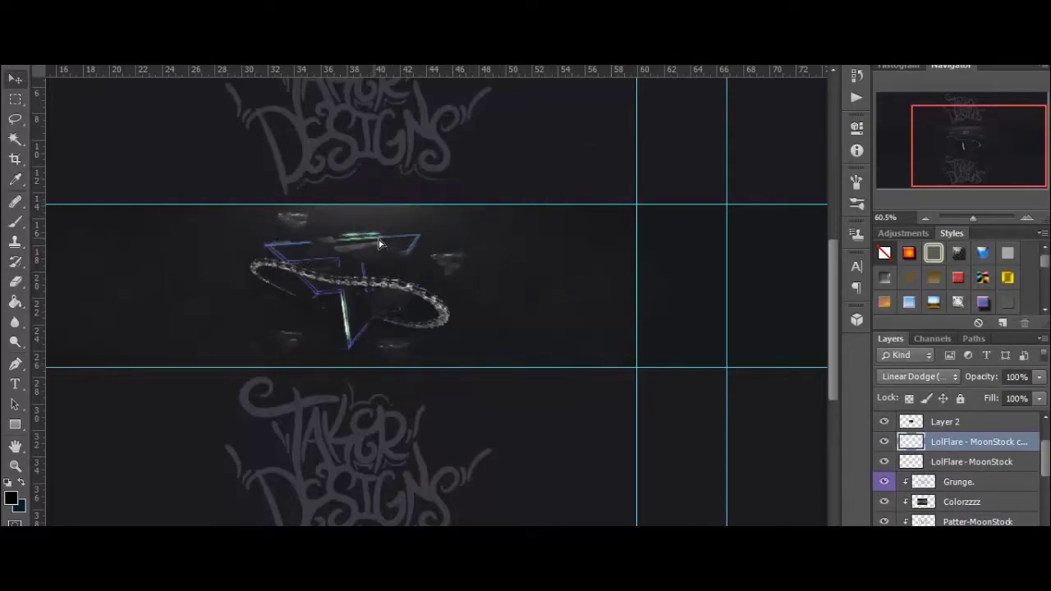
pyautogui.moveTo(408, 244); pyautogui.dragTo(408, 244)
pyautogui.hotkey('ctrl', 'j')
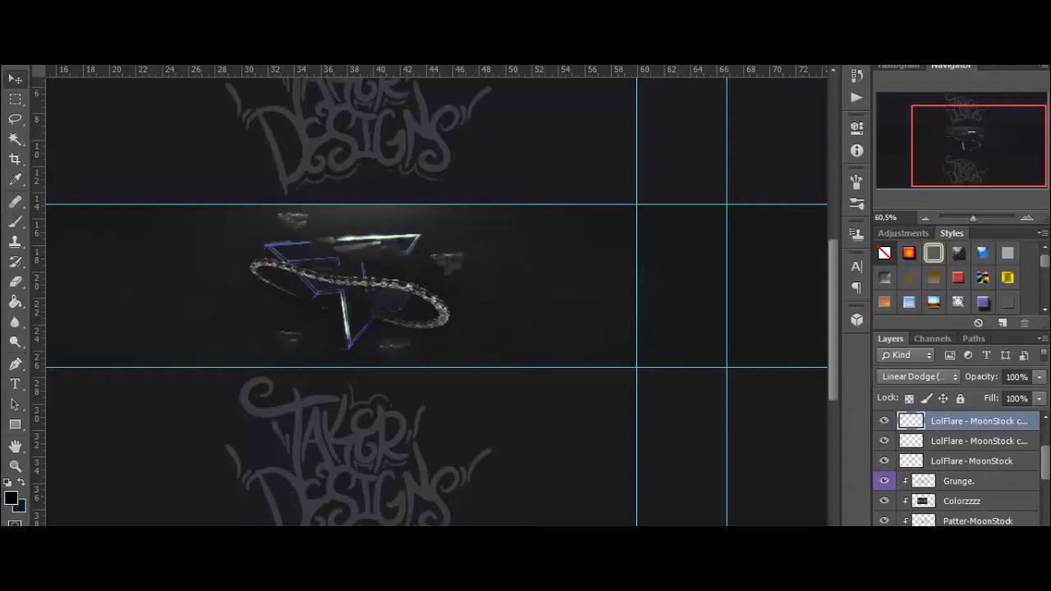
pyautogui.hotkey('ctrl', 'j')
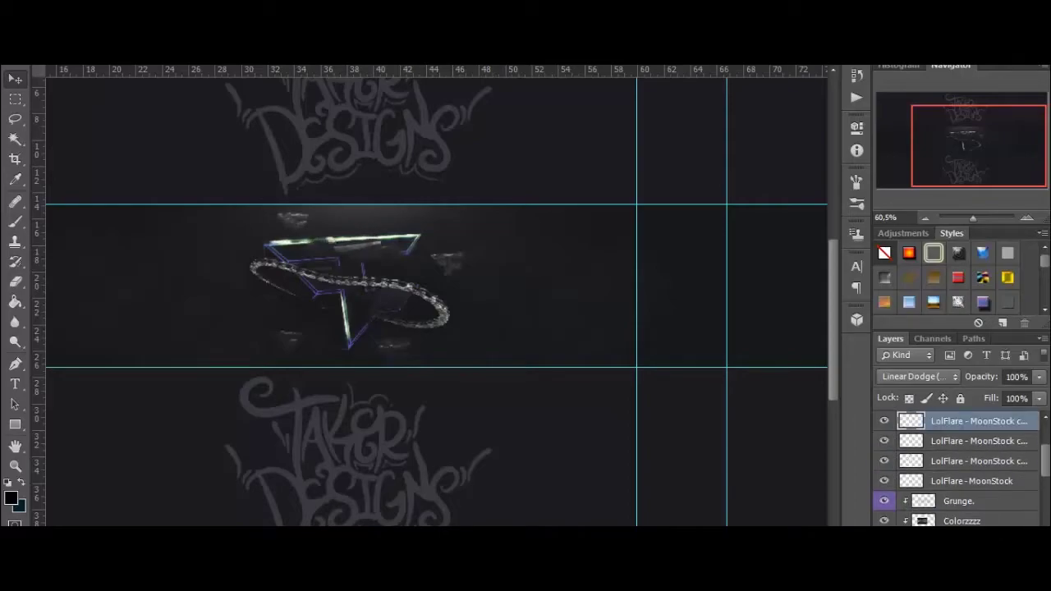
# - Duplicate and rotate the flare to follow the logo's left diagonal edge, adding another copy near its upper-left corner
pyautogui.hotkey('ctrl', 'j')
pyautogui.hotkey('ctrl', 't')
pyautogui.moveTo(406, 234); pyautogui.dragTo(440, 308)
pyautogui.click(757, 41)
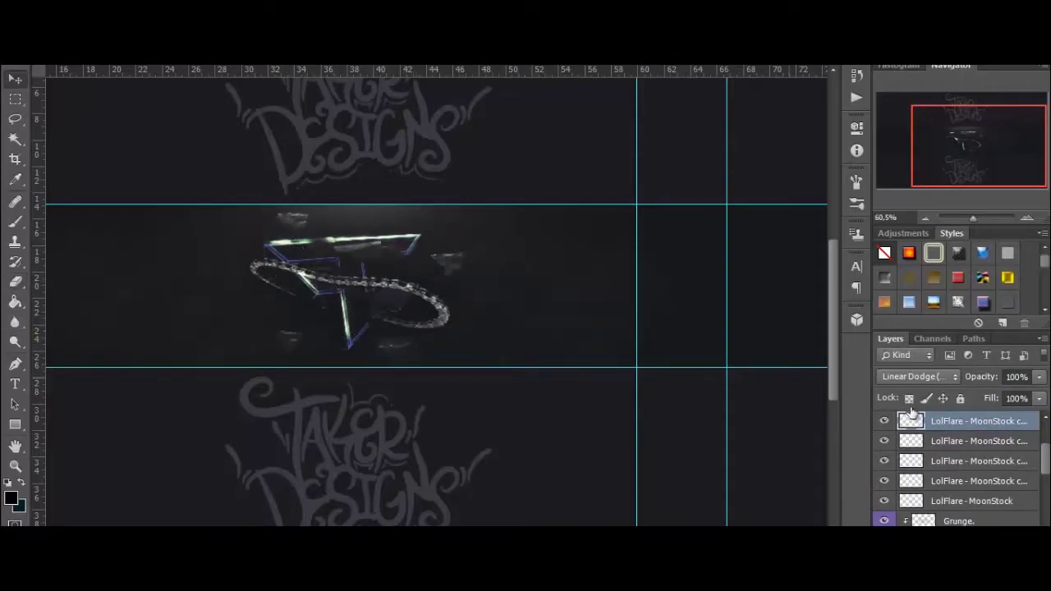
pyautogui.hotkey('ctrl', 'j')
# - Duplicate the flare, rotate it to match the logo's short inner horizontal edge, and extend it with another copy
pyautogui.hotkey('ctrl', 'j')
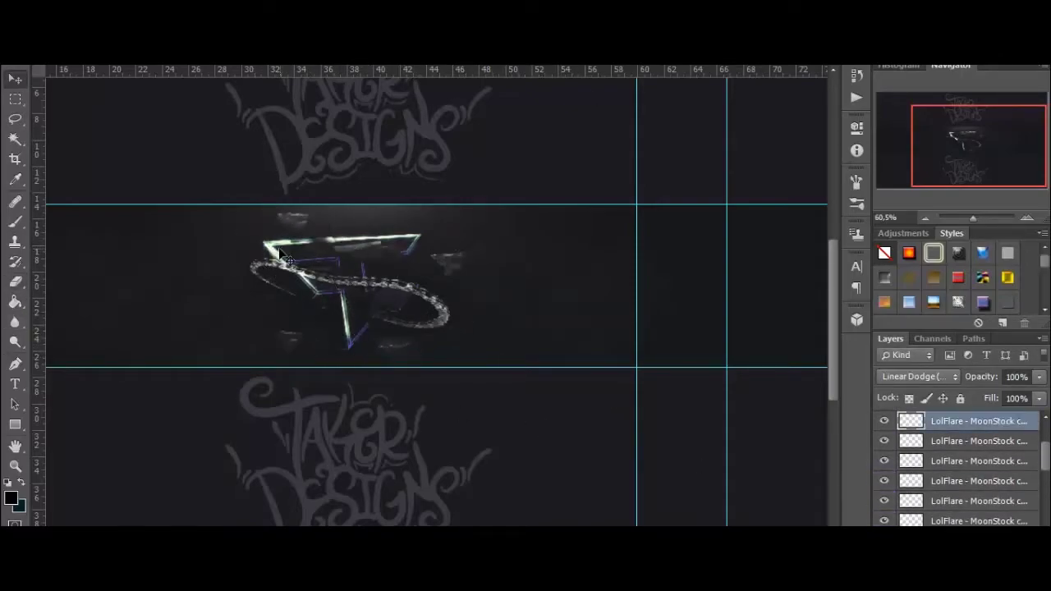
pyautogui.hotkey('ctrl', 't')
pyautogui.moveTo(238, 184); pyautogui.dragTo(288, 158)
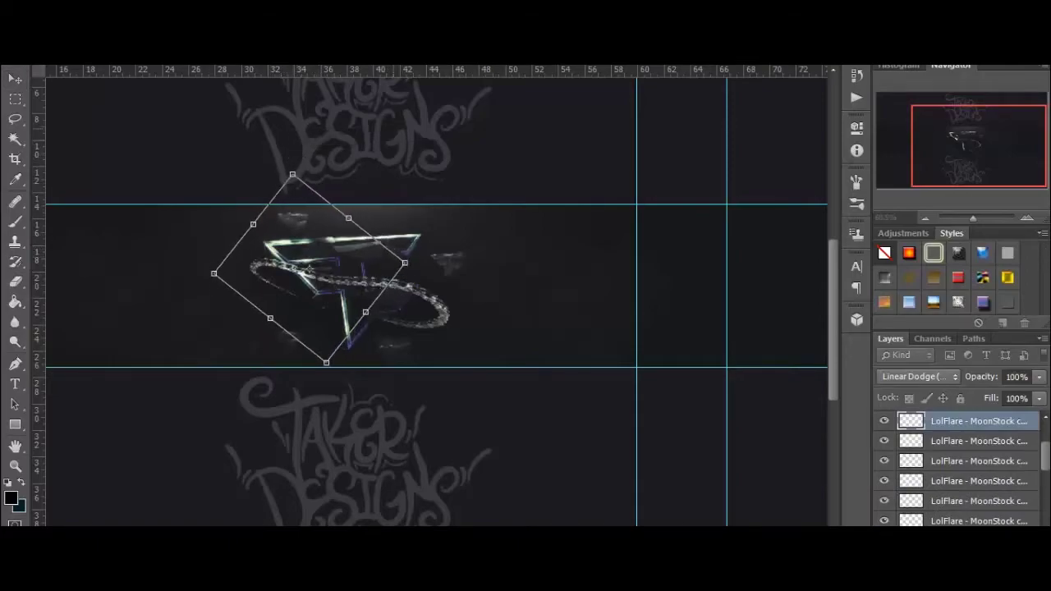
pyautogui.press('Return')
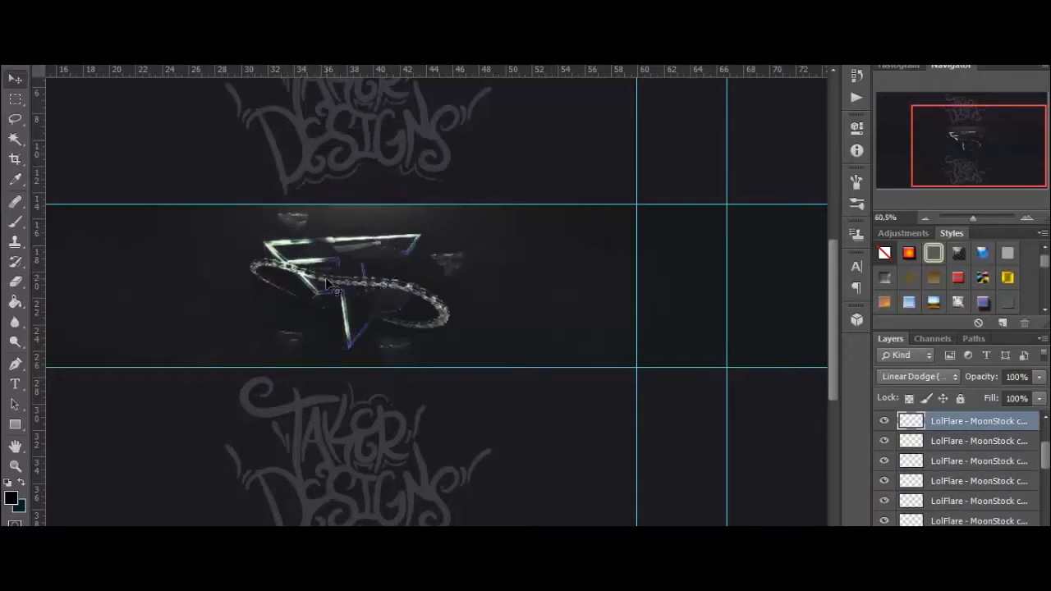
pyautogui.hotkey('ctrl', 'j')
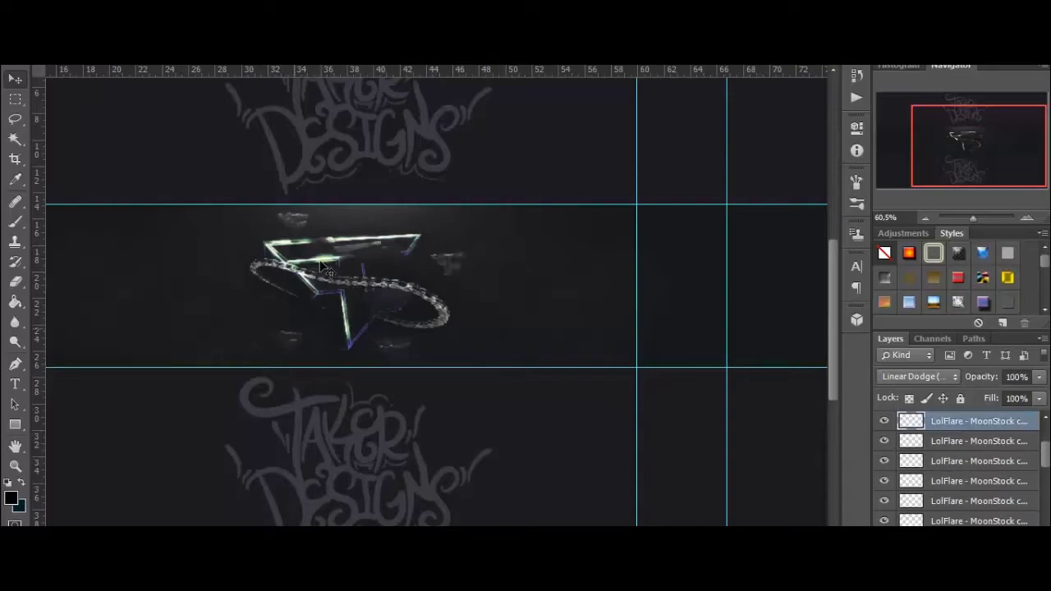
# - Rotate a flare copy and place it along the right edge of the logo's lower spike
pyautogui.hotkey('ctrl', 't')
pyautogui.moveTo(448, 263); pyautogui.dragTo(391, 199)
pyautogui.moveTo(474, 277); pyautogui.dragTo(475, 290)
pyautogui.press('Return')
pyautogui.moveTo(377, 357); pyautogui.dragTo(370, 337)
# - Duplicate the flare, rotate it onto the logo's short central vertical line, and erase the excess
pyautogui.moveTo(992, 422); pyautogui.dragTo(1007, 535)
pyautogui.hotkey('ctrl', 't')
pyautogui.moveTo(455, 448); pyautogui.dragTo(521, 352)
pyautogui.press('Return')
pyautogui.moveTo(365, 340); pyautogui.dragTo(370, 281)
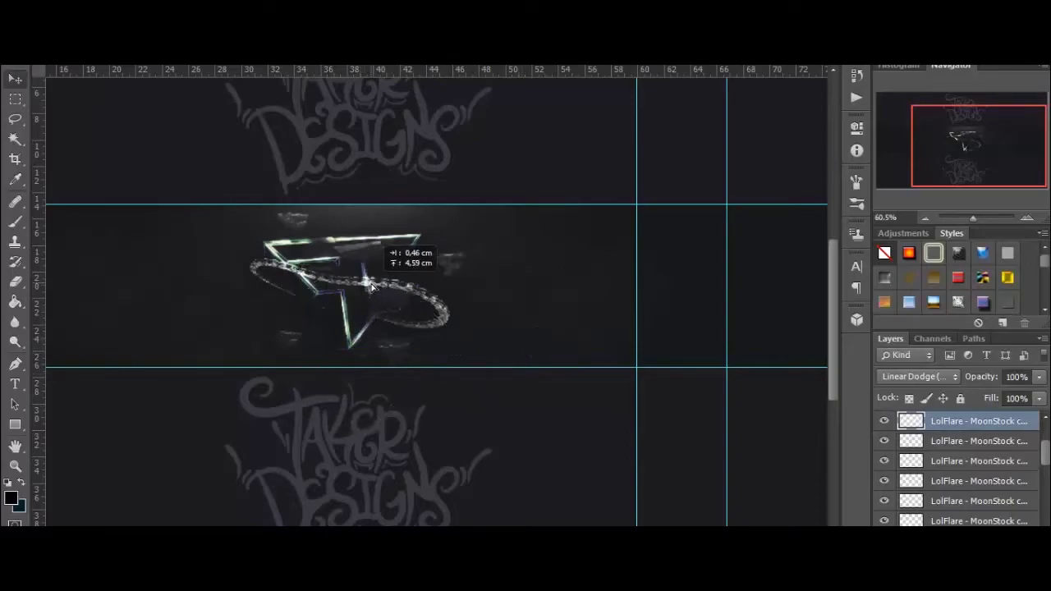
pyautogui.click(16, 282)
pyautogui.click(53, 51)
pyautogui.click(357, 281)
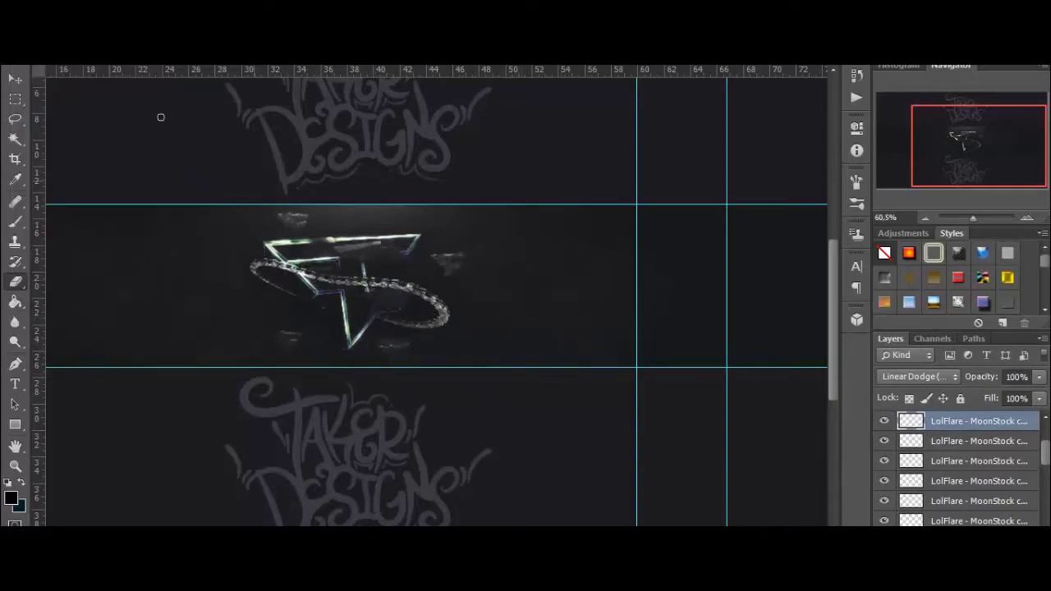
# - Duplicate another flare layer and fit the copy to the logo's lower-right inner edge
pyautogui.click(16, 80)
pyautogui.scroll(-1, 1011, 476)
pyautogui.scroll(2, 1015, 485)
pyautogui.moveTo(1015, 500); pyautogui.dragTo(1006, 535)
pyautogui.moveTo(360, 339); pyautogui.dragTo(447, 261)
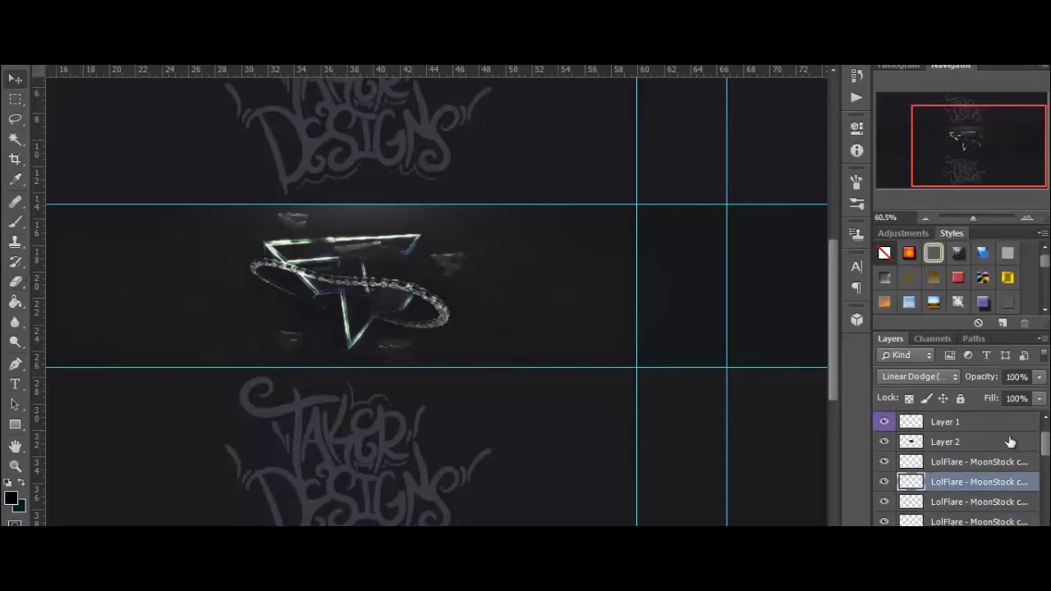
pyautogui.scroll(-3, 949, 456)
pyautogui.moveTo(414, 299)
pyautogui.mouseDown()
pyautogui.moveTo(376, 316)
pyautogui.moveTo(397, 309)
pyautogui.mouseUp()
# - Rotate a flare onto the small edge right of the spike and place a duplicate on the matching left edge
pyautogui.click(15, 80)
pyautogui.hotkey('ctrl', 't')
pyautogui.moveTo(488, 206)
pyautogui.mouseDown()
pyautogui.moveTo(521, 242)
pyautogui.moveTo(525, 328)
pyautogui.moveTo(521, 300)
pyautogui.mouseUp()
pyautogui.press('Return')
pyautogui.moveTo(392, 314); pyautogui.dragTo(393, 317)
pyautogui.moveTo(940, 436); pyautogui.dragTo(1005, 531)
pyautogui.moveTo(388, 311); pyautogui.dragTo(329, 298)
# - Group all the LolFlare copies as Flares and lower the group's opacity to 64%
pyautogui.moveTo(1046, 457)
pyautogui.mouseDown()
pyautogui.moveTo(1045, 490)
pyautogui.moveTo(1045, 439)
pyautogui.mouseUp()
pyautogui.hotkey('ctrl', 'g')
pyautogui.click(1006, 461)
pyautogui.keyDown('shift'); pyautogui.click(997, 469); pyautogui.keyUp('shift')
pyautogui.moveTo(977, 516); pyautogui.dragTo(944, 498)
pyautogui.click(902, 498)
pyautogui.click(1039, 377)
pyautogui.moveTo(1040, 396); pyautogui.dragTo(1015, 396)
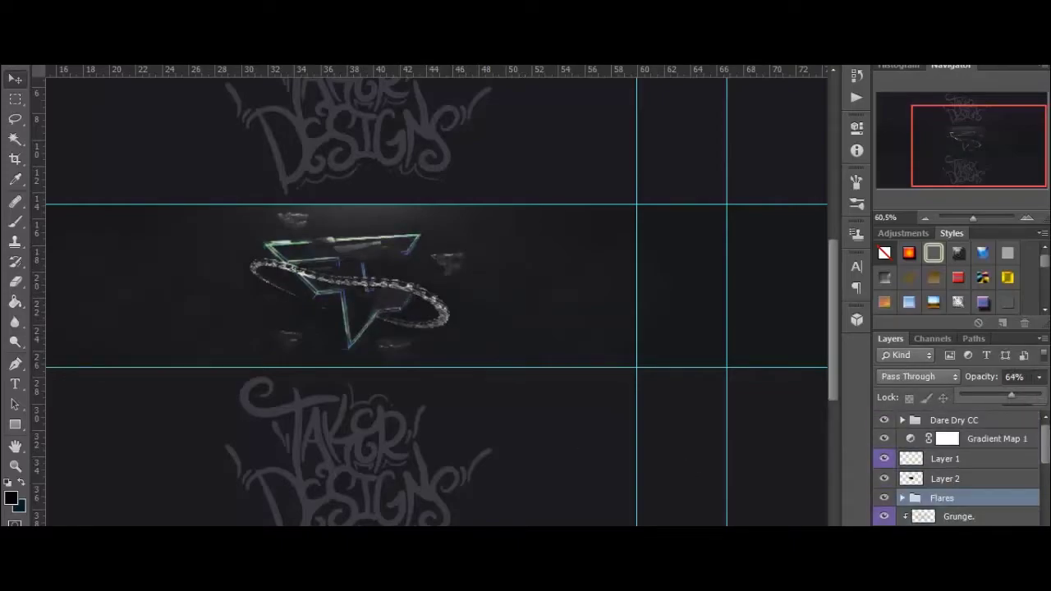
# - Look through the DrainArts Exclusive Pack's folders and preview the textures in the Space folder
pyautogui.click(21, 465)
pyautogui.scroll(-6, 526, 391)
pyautogui.scroll(3, 538, 399)
pyautogui.click(20, 82)
pyautogui.click(467, 58)
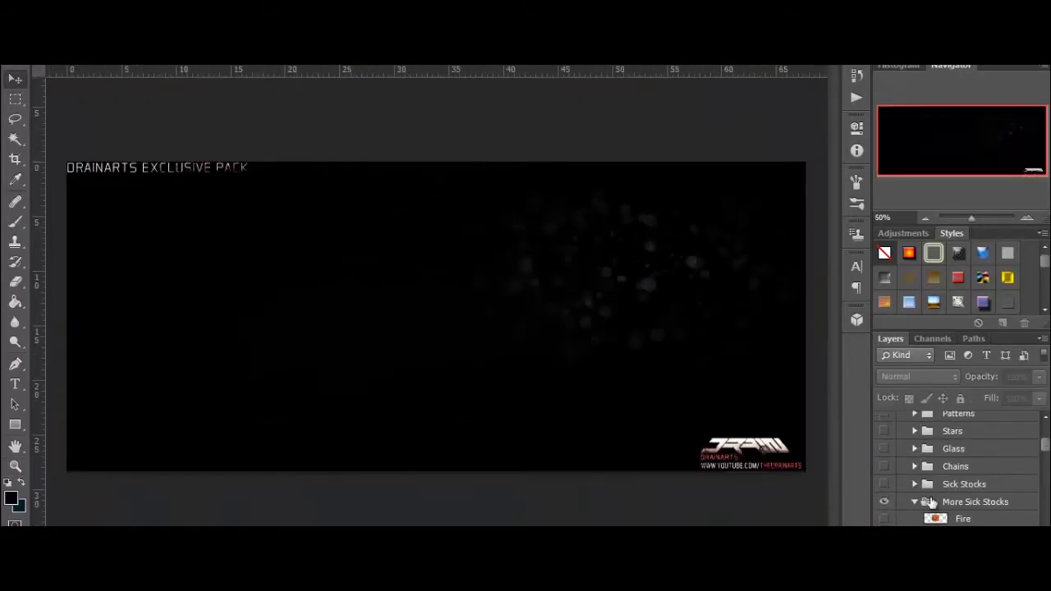
pyautogui.click(914, 501)
pyautogui.moveTo(1045, 446); pyautogui.dragTo(1045, 470)
pyautogui.click(915, 484)
pyautogui.click(915, 509)
pyautogui.click(914, 456)
pyautogui.click(884, 456)
pyautogui.click(884, 473)
# - Bring a space texture from the DrainArts pack into the banner and position it around the logo
pyautogui.moveTo(660, 291); pyautogui.dragTo(402, 314)
pyautogui.click(967, 473)
pyautogui.moveTo(584, 373); pyautogui.dragTo(279, 321)
pyautogui.moveTo(334, 289); pyautogui.dragTo(486, 362)
# - Delete the space texture above and below the banner's middle strip, then adjust its opacity and position
pyautogui.press('m')
pyautogui.moveTo(60, 104)
pyautogui.mouseDown()
pyautogui.moveTo(904, 245)
pyautogui.moveTo(876, 253)
pyautogui.mouseUp()
pyautogui.press('Delete')
pyautogui.moveTo(826, 519)
pyautogui.mouseDown()
pyautogui.moveTo(18, 381)
pyautogui.moveTo(62, 378)
pyautogui.mouseUp()
pyautogui.press('Delete')
pyautogui.hotkey('ctrl', 'd')
pyautogui.moveTo(1001, 398)
pyautogui.mouseDown()
pyautogui.moveTo(977, 397)
pyautogui.moveTo(1020, 397)
pyautogui.mouseUp()
pyautogui.moveTo(516, 357); pyautogui.dragTo(528, 357)
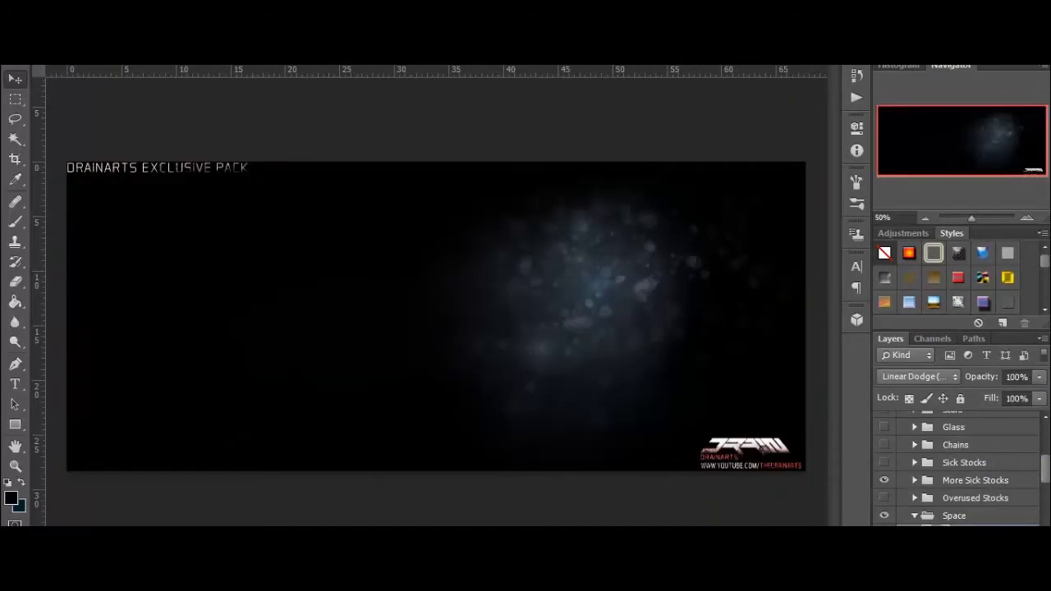
# - Bring another space texture from the pack's Space folder into the banner, duplicate it and place the copy to the right of the original
pyautogui.scroll(-3, 884, 497)
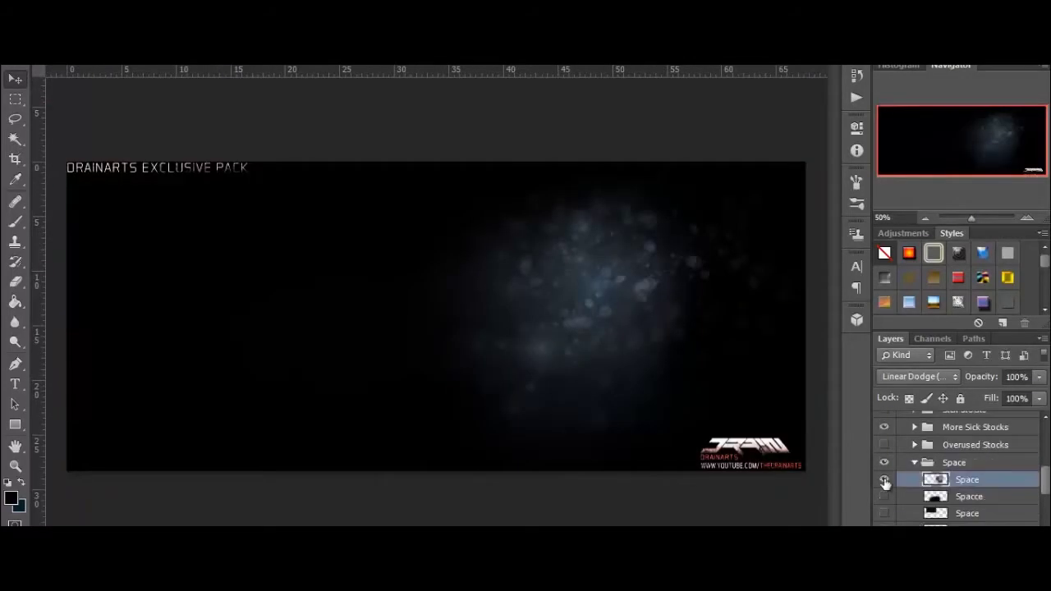
pyautogui.click(884, 479)
pyautogui.click(887, 513)
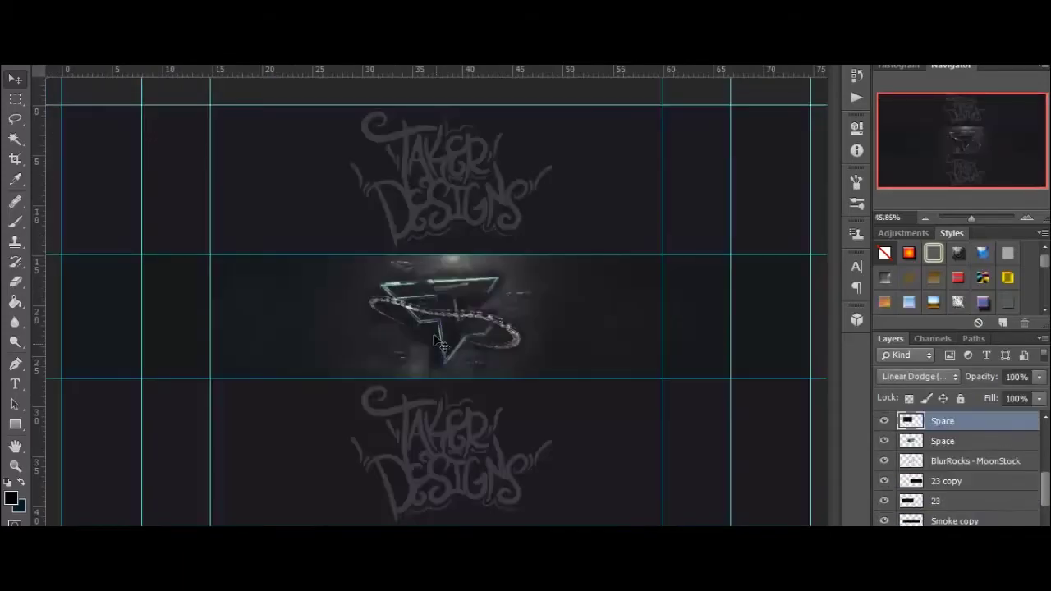
pyautogui.scroll(1, 994, 428)
pyautogui.hotkey('ctrl', 'j')
pyautogui.moveTo(369, 351); pyautogui.dragTo(585, 352)
# - Delete the parts of both space texture layers that lie above and below the banner's middle strip
pyautogui.click(15, 99)
pyautogui.moveTo(61, 105); pyautogui.dragTo(812, 255)
pyautogui.click(976, 463)
pyautogui.press('Delete')
pyautogui.moveTo(811, 525); pyautogui.dragTo(62, 379)
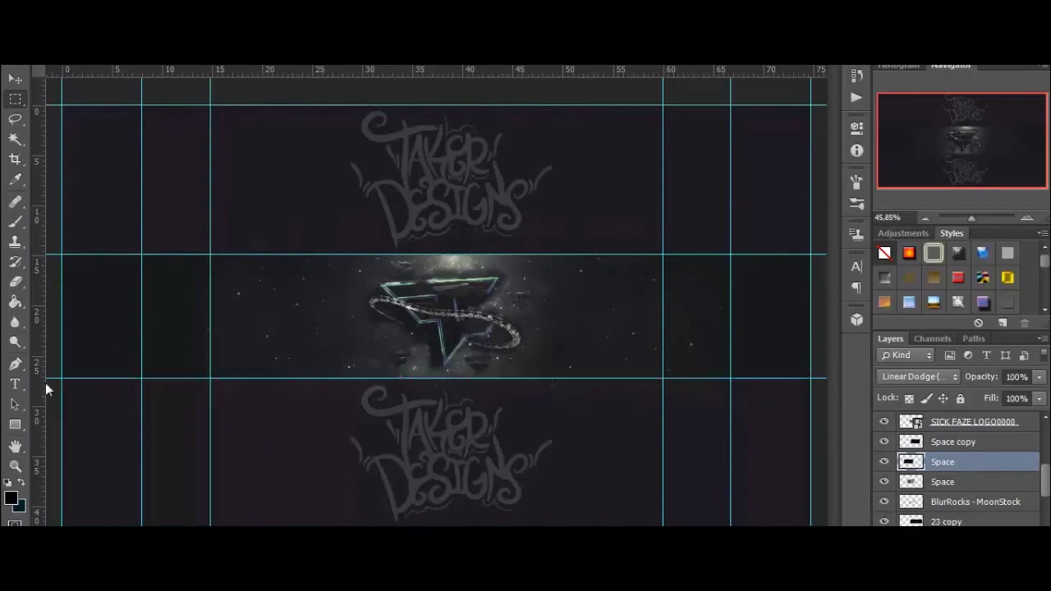
pyautogui.press('Delete')
pyautogui.click(976, 447)
pyautogui.press('Delete')
pyautogui.hotkey('ctrl', 'd')
# - Lower the opacity of the two star-filled space texture layers to 40%
pyautogui.press('v')
pyautogui.keyDown('shift'); pyautogui.click(978, 461); pyautogui.keyUp('shift')
pyautogui.moveTo(1039, 376); pyautogui.dragTo(976, 398)
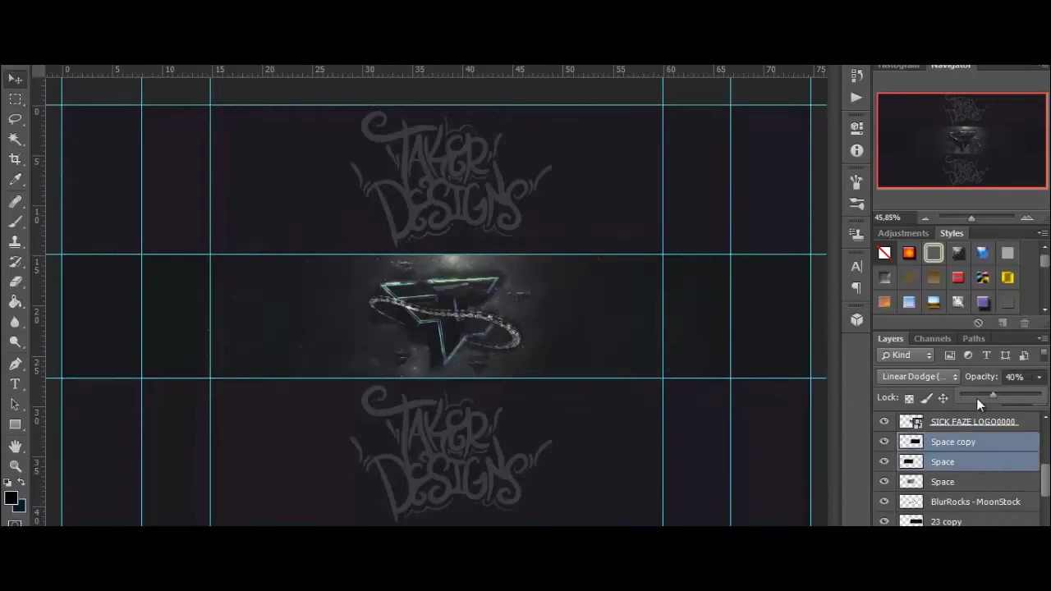
# - Set the text colour to white and add the text "FAZE CLAN" near the logo's lower edge
pyautogui.click(15, 384)
pyautogui.click(11, 498)
pyautogui.click(477, 106)
pyautogui.click(828, 97)
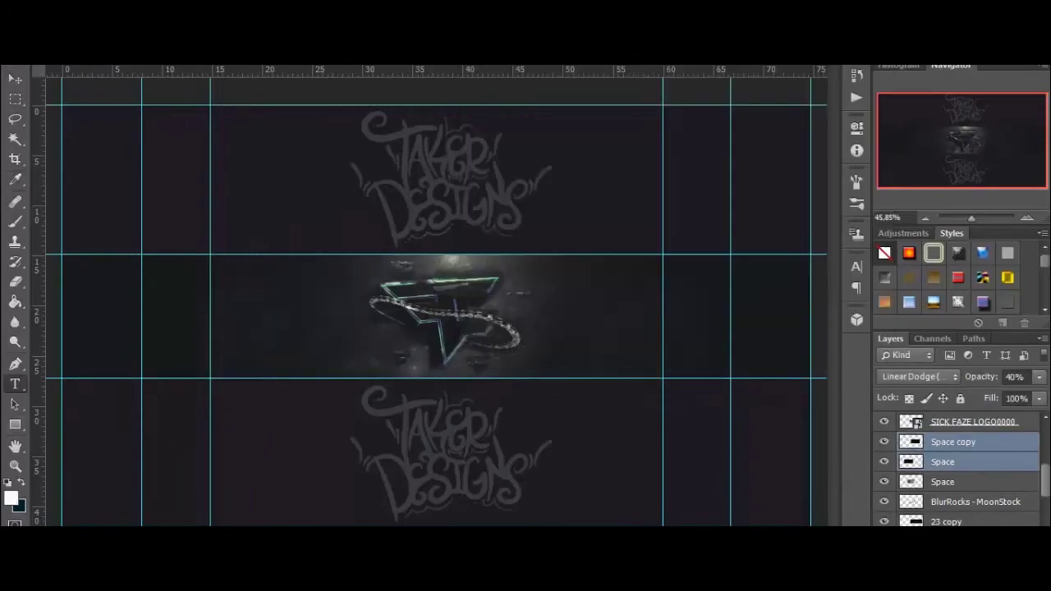
pyautogui.click(578, 358)
pyautogui.write('FAZE CLAN')
pyautogui.hotkey('ctrl', 'Return')
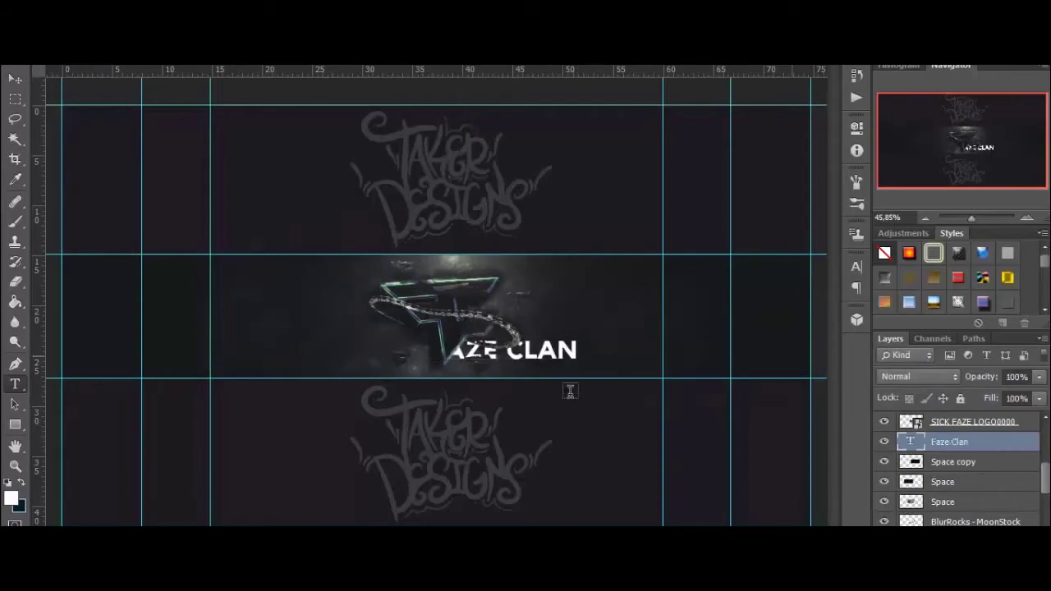
# - Add the text "SPEEDART" centred beneath FAZE CLAN and place the two lines in the area above the middle strip
pyautogui.click(454, 380)
pyautogui.write('SPEEDART')
pyautogui.click(15, 79)
pyautogui.moveTo(417, 378); pyautogui.dragTo(662, 230)
pyautogui.keyDown('shift'); pyautogui.click(992, 464); pyautogui.keyUp('shift')
pyautogui.click(977, 443)
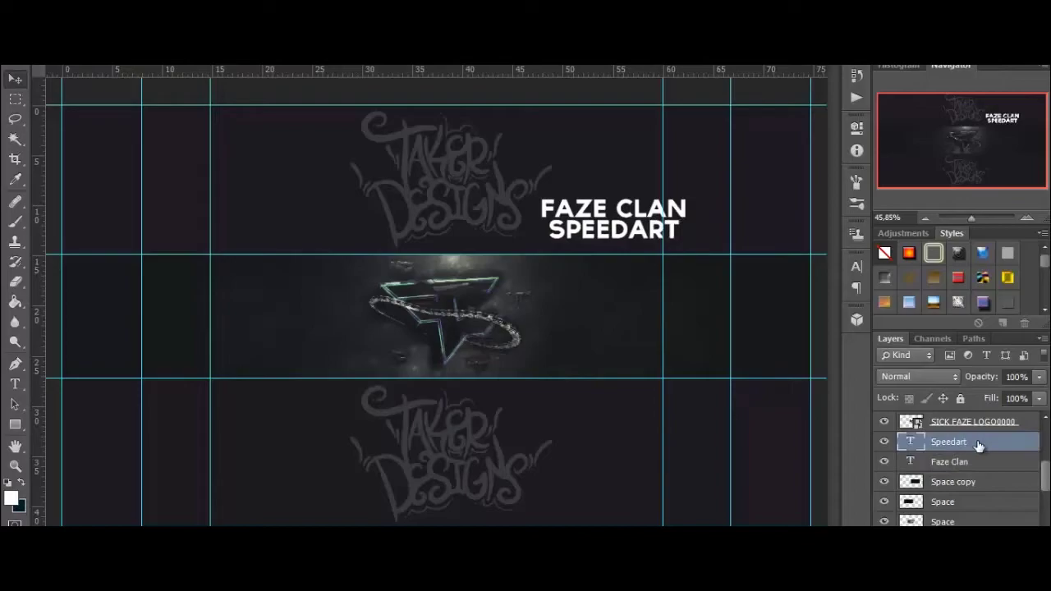
# - Move both text layers to the top of the layer stack, then shrink the text and place it at the logo's lower right
pyautogui.keyDown('shift'); pyautogui.click(1024, 460); pyautogui.keyUp('shift')
pyautogui.moveTo(1024, 461); pyautogui.dragTo(1010, 413)
pyautogui.moveTo(1047, 448); pyautogui.dragTo(1047, 440)
pyautogui.hotkey('ctrl', 't')
pyautogui.moveTo(687, 198); pyautogui.dragTo(534, 365)
pyautogui.press('Return')
# - Lower the opacity of the two text layers to 9% and warp both lines of text
pyautogui.click(944, 377)
pyautogui.click(1040, 377)
pyautogui.moveTo(1039, 394); pyautogui.dragTo(968, 393)
pyautogui.rightClick(962, 435)
pyautogui.click(670, 478)
pyautogui.click(680, 139)
pyautogui.click(673, 332)
pyautogui.click(809, 146)
pyautogui.click(964, 444)
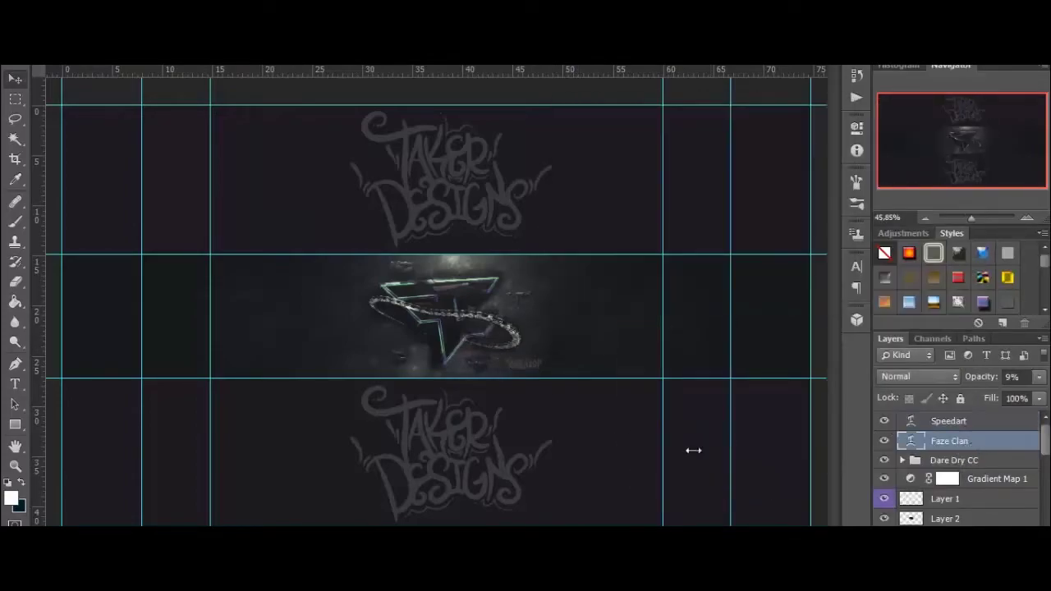
# - Duplicate the Taker Designs signature, shrink it and place the copy in the lower right part of the middle strip
pyautogui.scroll(-10, 985, 484)
pyautogui.moveTo(996, 523)
pyautogui.mouseDown()
pyautogui.moveTo(998, 340)
pyautogui.moveTo(986, 414)
pyautogui.mouseUp()
pyautogui.scroll(-10, 969, 483)
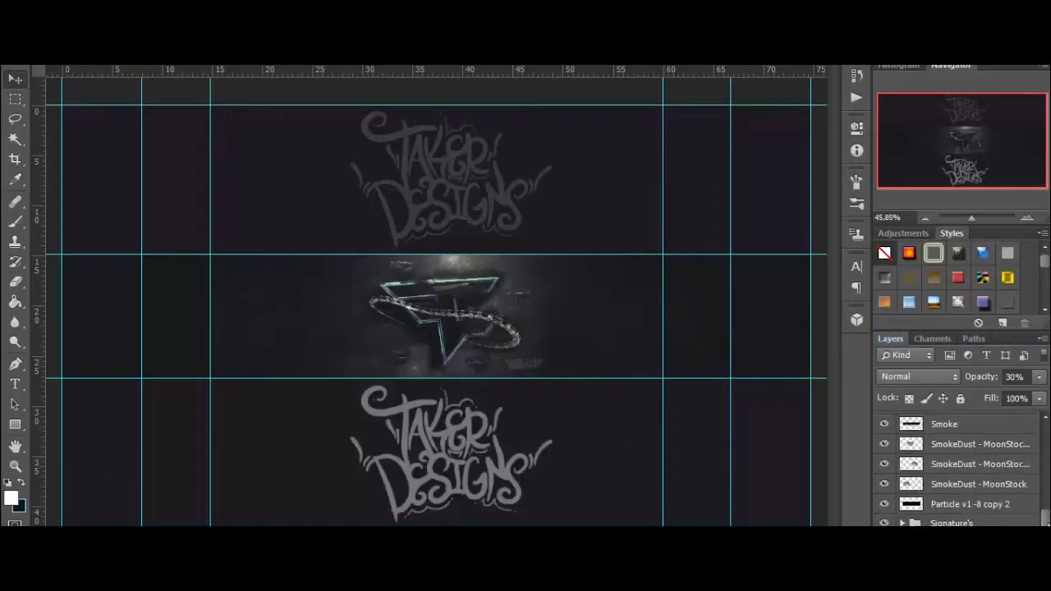
pyautogui.scroll(10, 969, 483)
pyautogui.hotkey('ctrl', 't')
pyautogui.moveTo(436, 474)
pyautogui.mouseDown()
pyautogui.moveTo(375, 503)
pyautogui.moveTo(648, 368)
pyautogui.mouseUp()
pyautogui.click(749, 68)
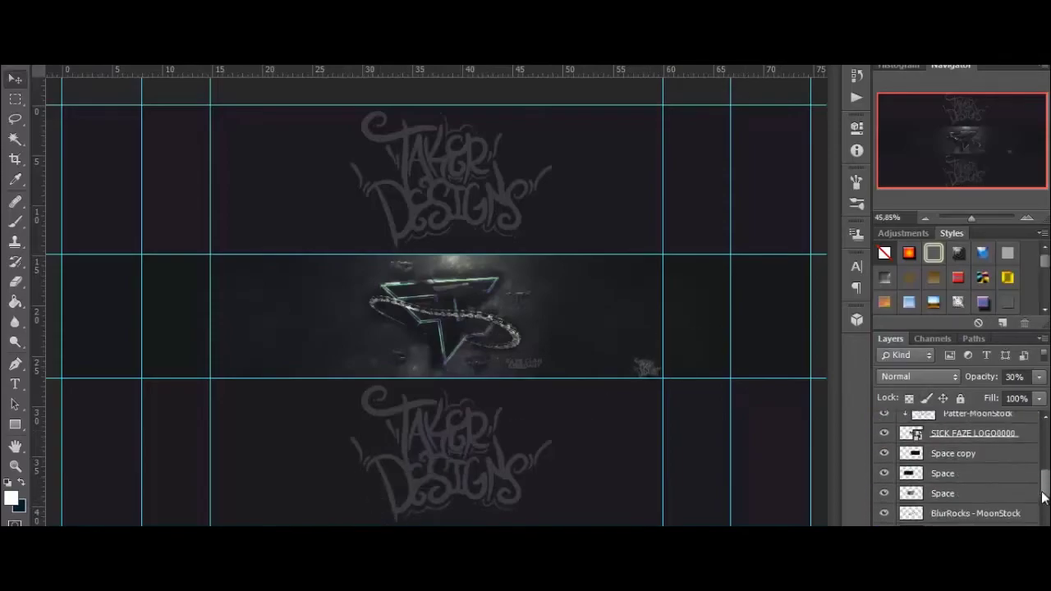
# - Move the small signature copy to the top of the layer stack and lower its opacity to 10%
pyautogui.scroll(-1, 956, 468)
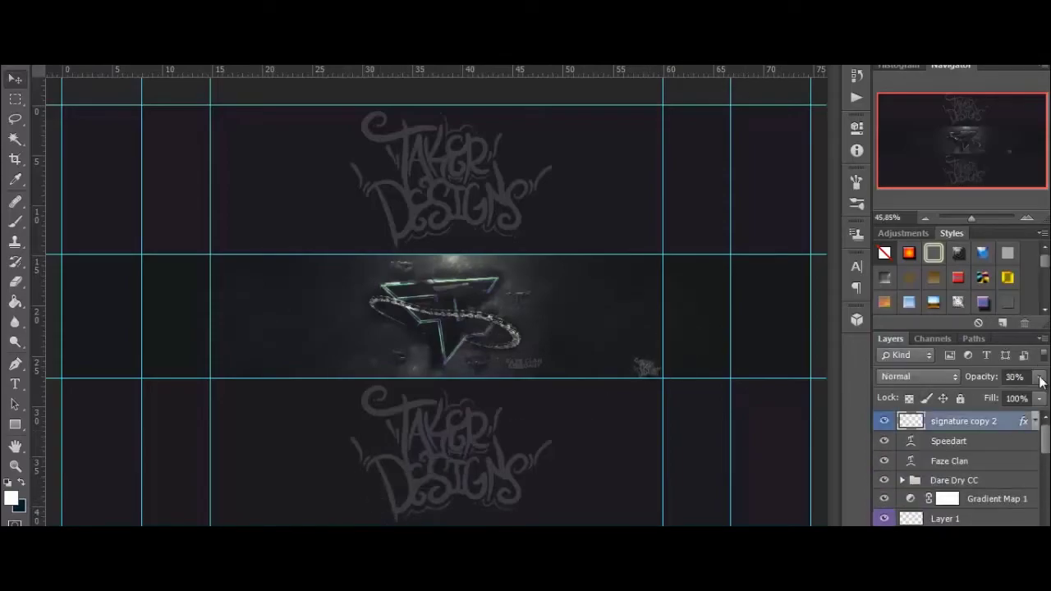
pyautogui.moveTo(977, 394); pyautogui.dragTo(972, 395)
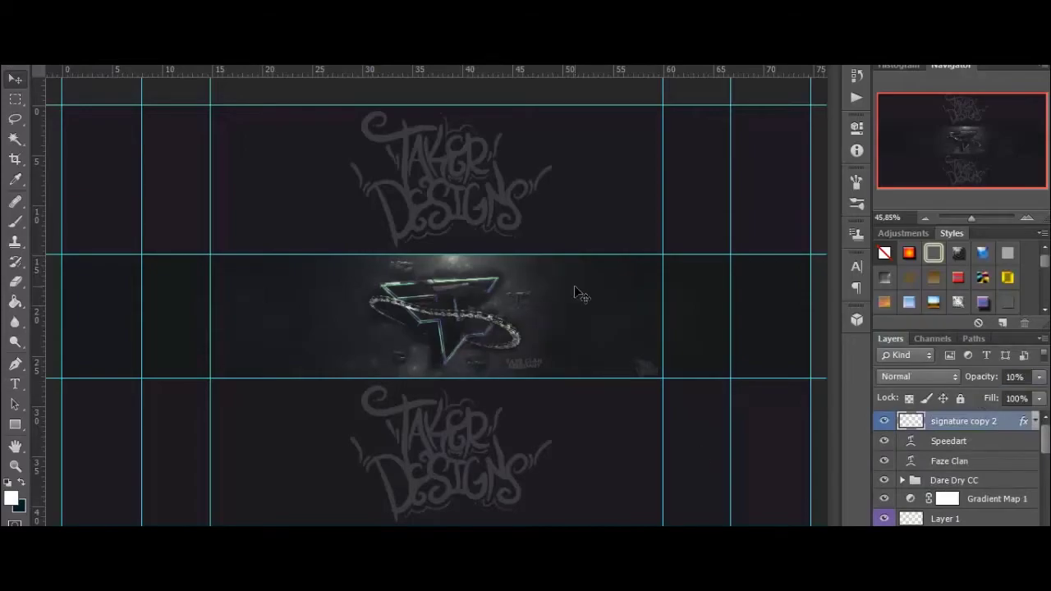
pyautogui.moveTo(495, 372)
pyautogui.mouseDown()
pyautogui.moveTo(535, 371)
pyautogui.moveTo(506, 387)
pyautogui.mouseUp()
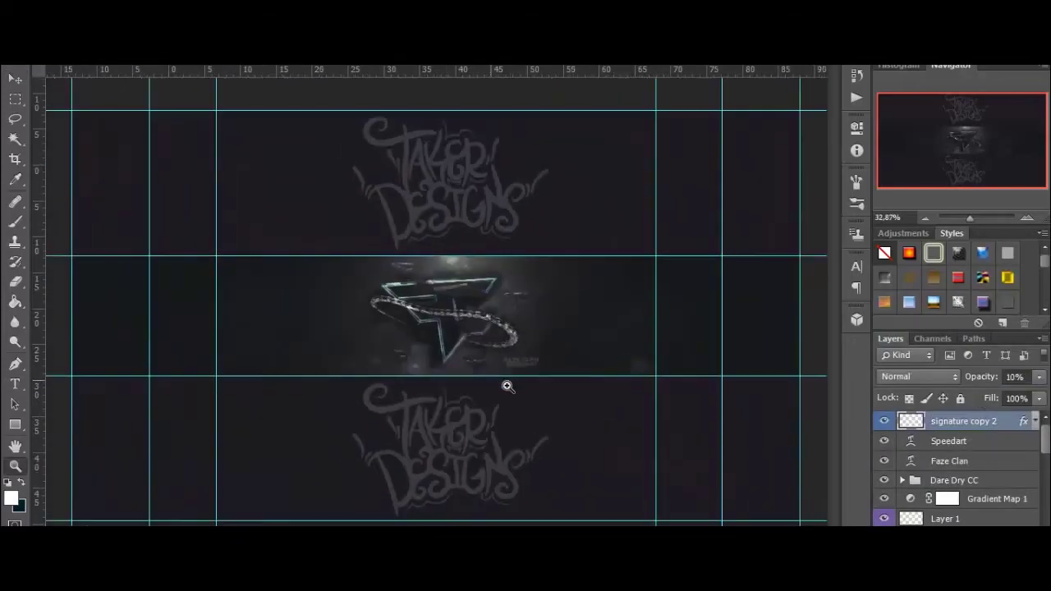
pyautogui.press('v')
# - Duplicate the SICK FAZE LOGO layer, enlarge the copy behind the original logo and set its opacity to 33%
pyautogui.scroll(-7, 1016, 444)
pyautogui.click(1017, 444)
pyautogui.hotkey('ctrl', 'j')
pyautogui.hotkey('ctrl', 't')
pyautogui.moveTo(574, 226); pyautogui.dragTo(618, 187)
pyautogui.moveTo(518, 306); pyautogui.dragTo(474, 337)
pyautogui.press('Return')
pyautogui.click(1039, 377)
pyautogui.moveTo(1039, 397); pyautogui.dragTo(983, 390)
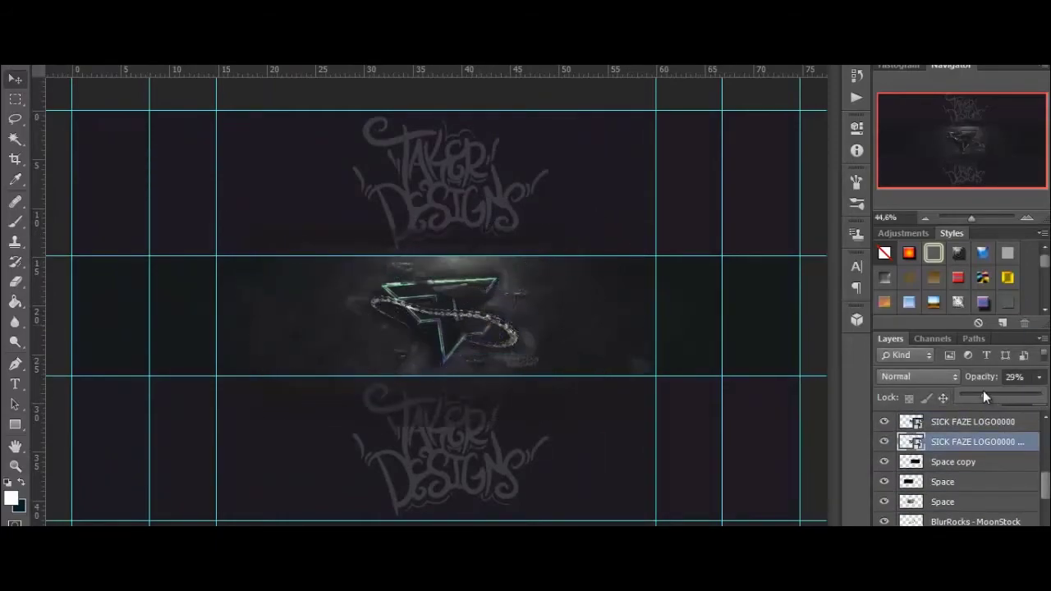
pyautogui.click(992, 507)
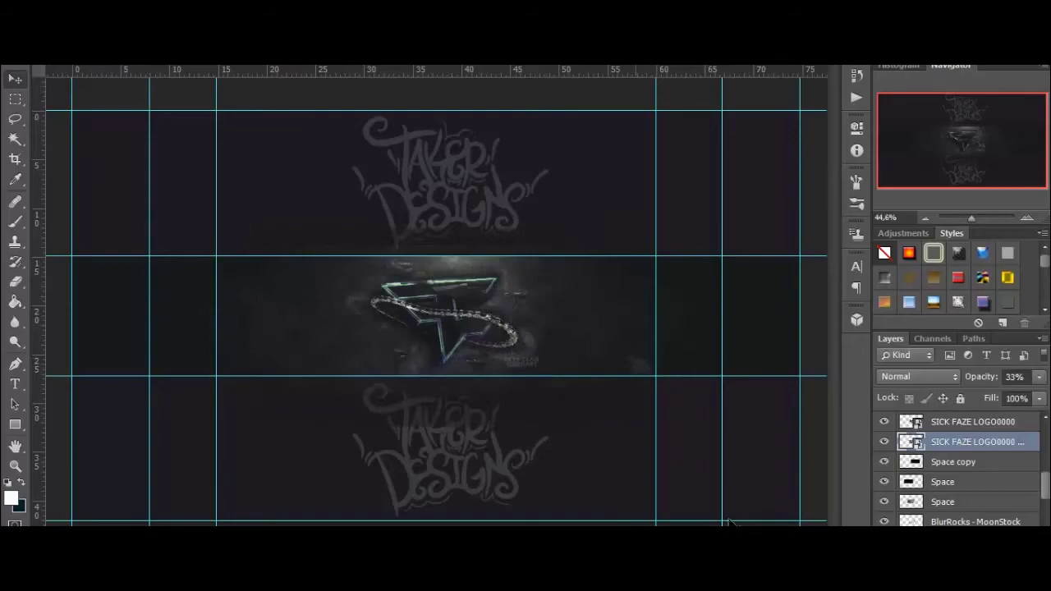
# - Select the area below the middle strip and delete the overflow of the texture layers from it, down to the SmokeDust layers
pyautogui.click(956, 462)
pyautogui.moveTo(63, 523); pyautogui.dragTo(846, 377)
pyautogui.click(944, 482)
pyautogui.click(946, 502)
pyautogui.click(946, 542)
pyautogui.moveTo(1043, 493); pyautogui.dragTo(1040, 515)
pyautogui.hotkey('alt', '[')
pyautogui.hotkey('alt', '[')
pyautogui.hotkey('alt', '[')
pyautogui.hotkey('alt', '[')
pyautogui.hotkey('alt', '[')
pyautogui.hotkey('alt', '[')
pyautogui.hotkey('alt', '[')
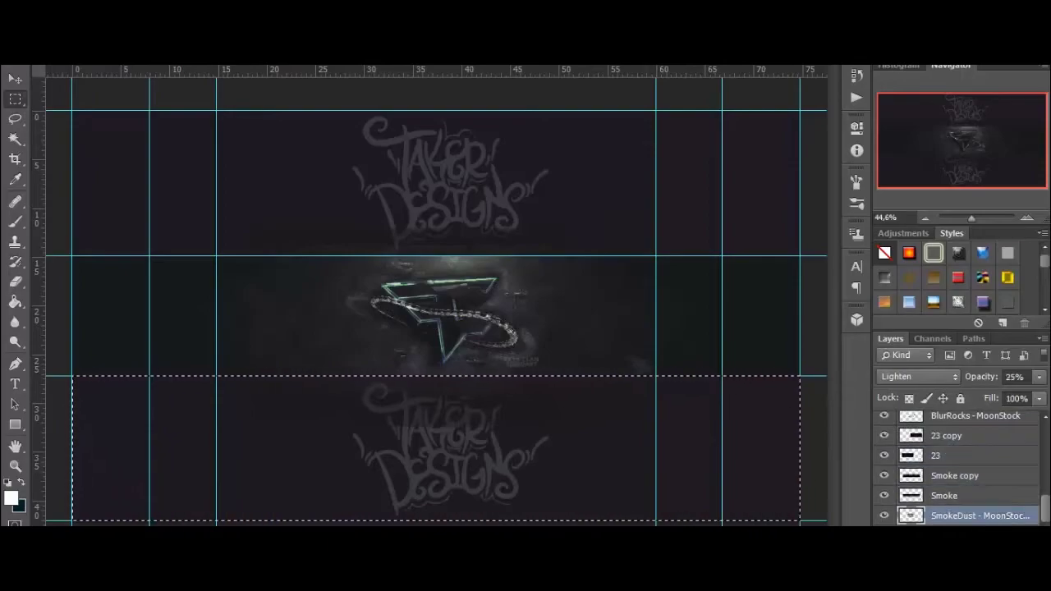
pyautogui.scroll(-5, 979, 517)
pyautogui.click(988, 500)
pyautogui.click(989, 464)
pyautogui.click(987, 445)
pyautogui.press('Delete')
pyautogui.press('Return')
# - Select the area above the middle strip, clear the texture layers' overflow from it and deselect
pyautogui.scroll(2, 1004, 462)
pyautogui.moveTo(64, 107); pyautogui.dragTo(846, 258)
pyautogui.click(990, 506)
pyautogui.click(989, 522)
pyautogui.click(990, 542)
pyautogui.hotkey('ctrl', 'd')
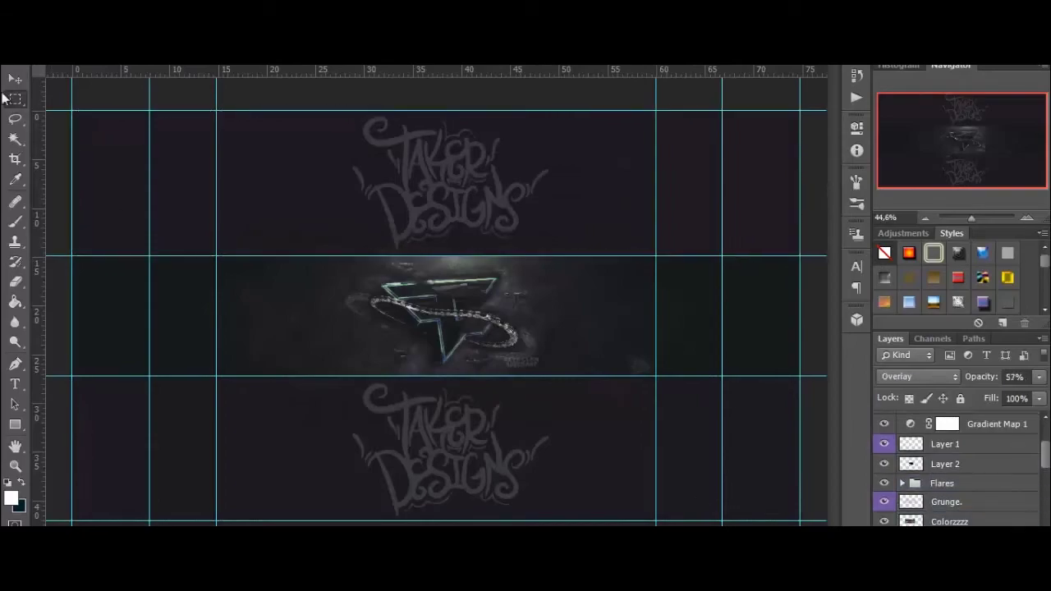
pyautogui.click(15, 79)
pyautogui.scroll(3, 977, 478)
pyautogui.click(957, 460)
pyautogui.keyDown('shift'); pyautogui.click(965, 442); pyautogui.keyUp('shift')
pyautogui.rightClick(973, 446)
pyautogui.click(615, 369)
pyautogui.moveTo(521, 361); pyautogui.dragTo(448, 359)
pyautogui.click(15, 467)
# - Apply a Gaussian Blur to the enlarged SICK FAZE LOGO copy behind the main logo
pyautogui.scroll(-10, 1011, 466)
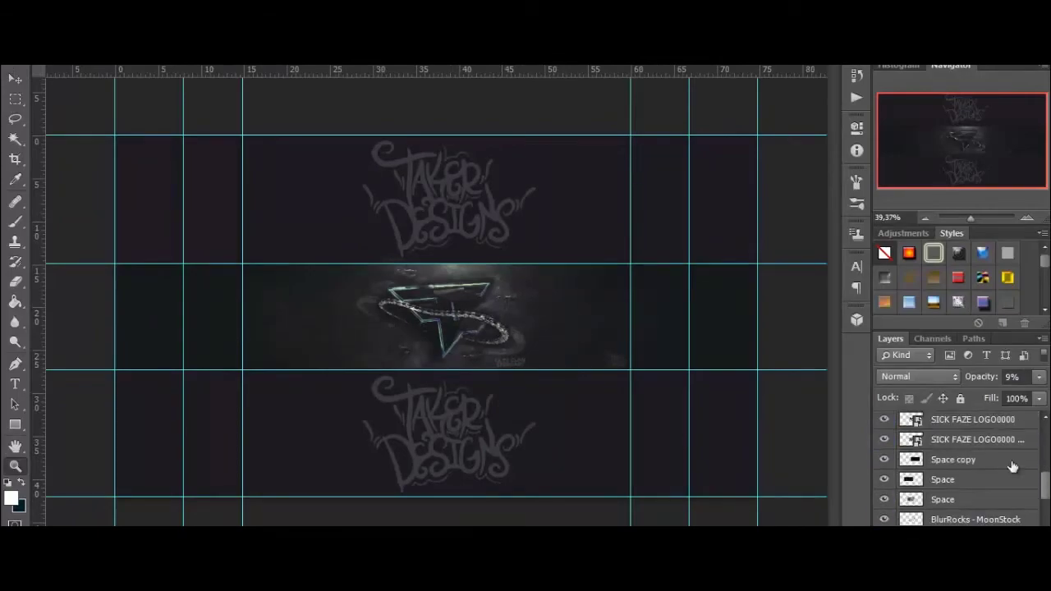
pyautogui.click(985, 440)
pyautogui.click(15, 80)
pyautogui.click(245, 20)
pyautogui.moveTo(435, 198)
pyautogui.click(516, 308)
pyautogui.click(606, 136)
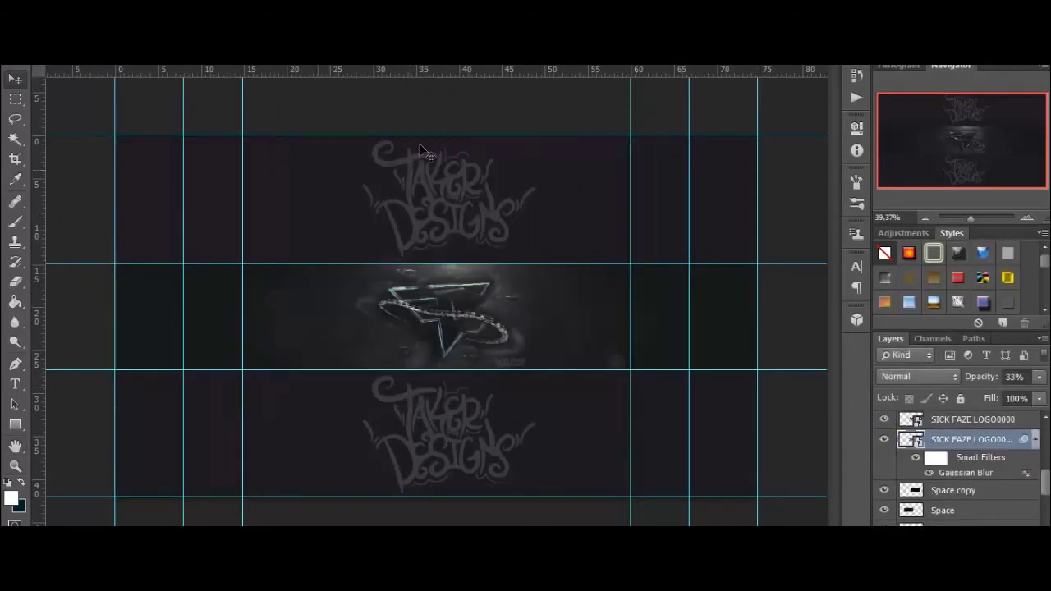
# - Flatten the image, turn the background into an editable layer and duplicate it
pyautogui.click(138, 20)
pyautogui.click(164, 544)
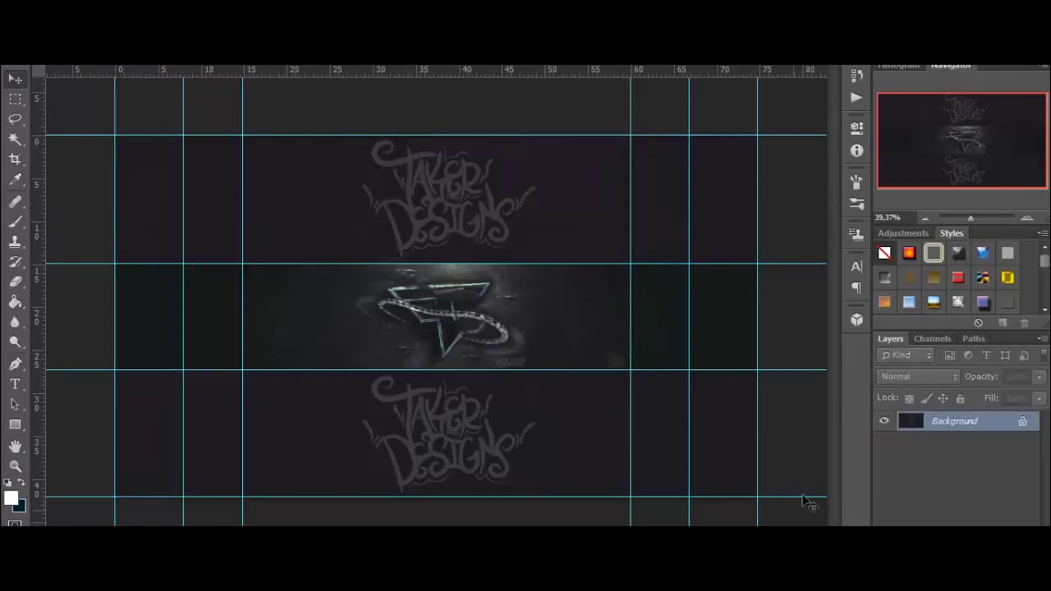
pyautogui.doubleClick(996, 426)
pyautogui.press('Return')
pyautogui.hotkey('ctrl', 'j')
# - Apply a contrast-heavy Filter Gallery effect to the duplicated banner layer
pyautogui.click(250, 59)
pyautogui.click(293, 69)
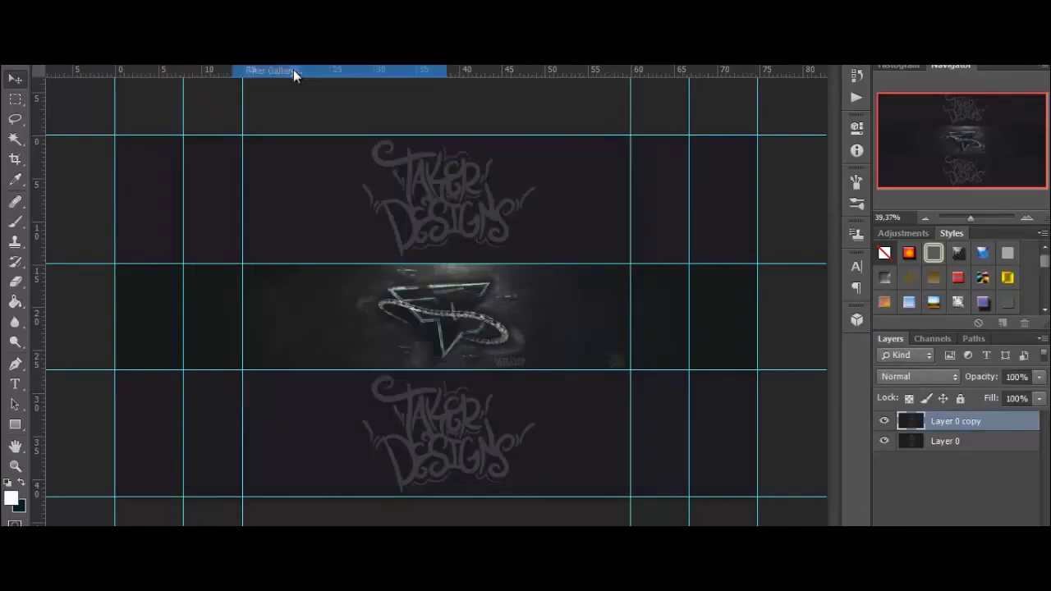
pyautogui.moveTo(493, 460); pyautogui.dragTo(292, 321)
pyautogui.click(938, 51)
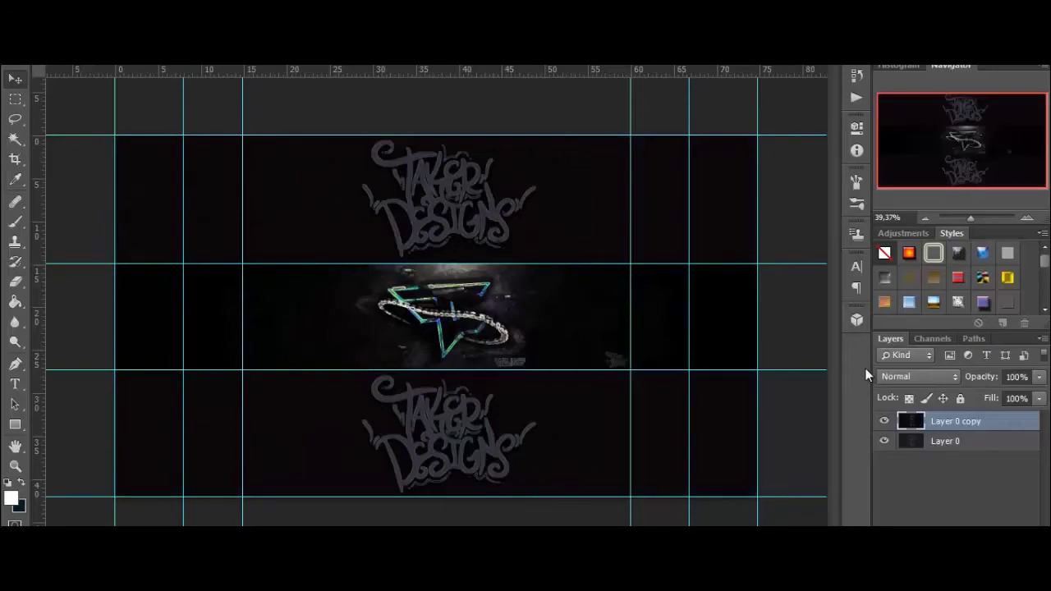
# - Blend the filtered duplicate with Exclusion mode at 54% opacity
pyautogui.click(920, 377)
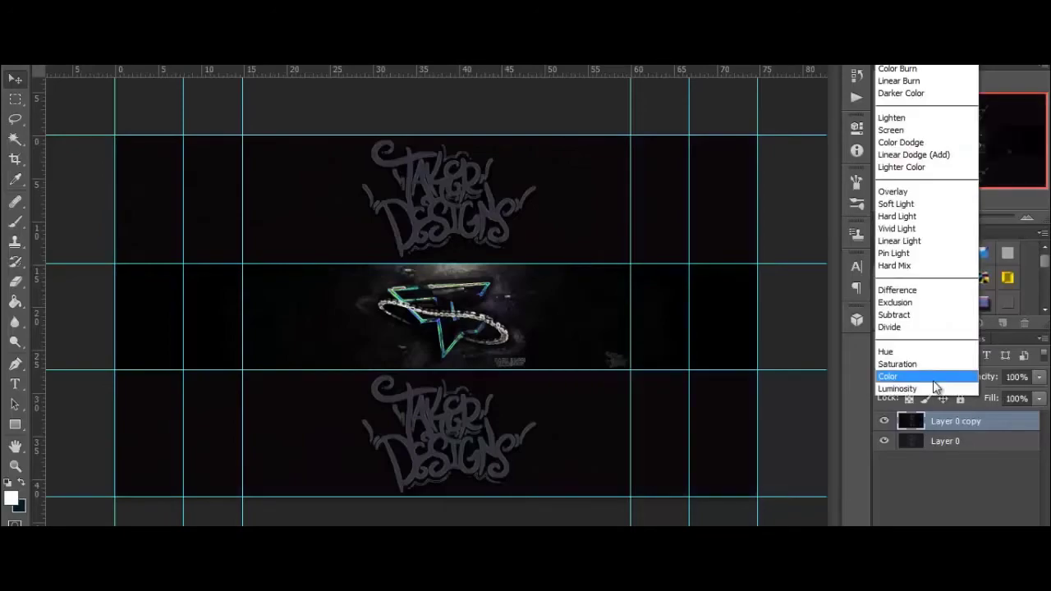
pyautogui.click(908, 306)
pyautogui.click(1039, 376)
pyautogui.moveTo(1036, 395); pyautogui.dragTo(990, 396)
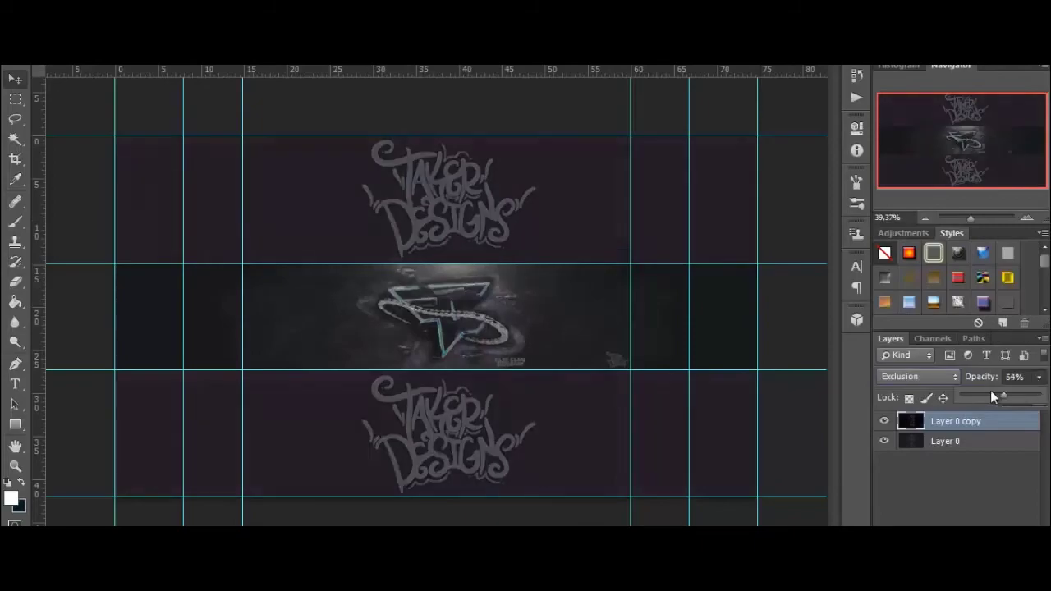
# - Set up the Eraser and erase the filtered duplicate over the FAZE CLAN SPEEDART text
pyautogui.click(16, 283)
pyautogui.click(59, 50)
pyautogui.press('Return')
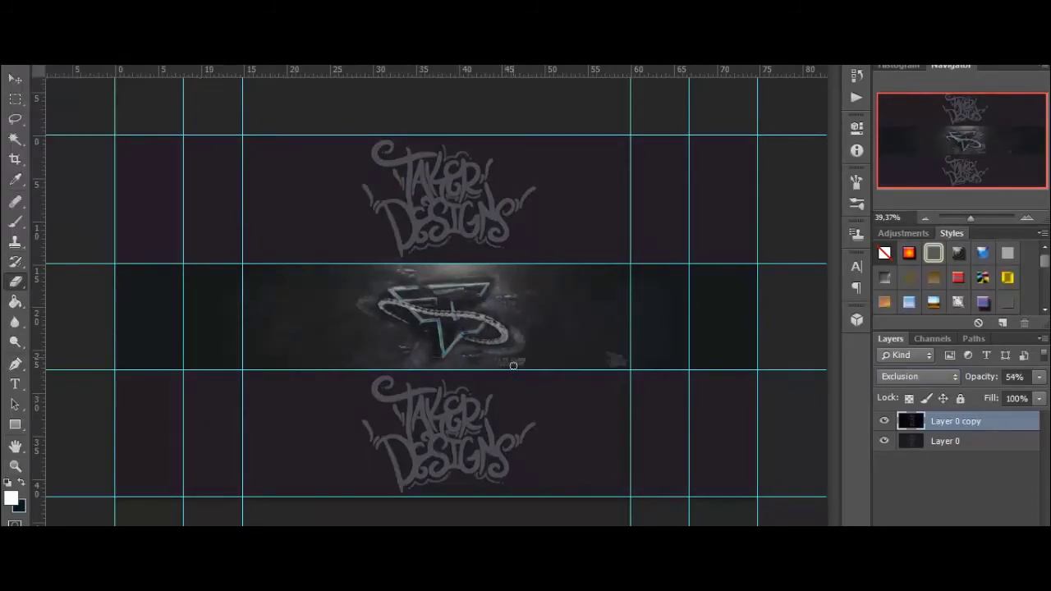
# - Export the banner for the web as PNG-24 under a file name beginning "SICK BG FOR FA"
pyautogui.click(90, 223)
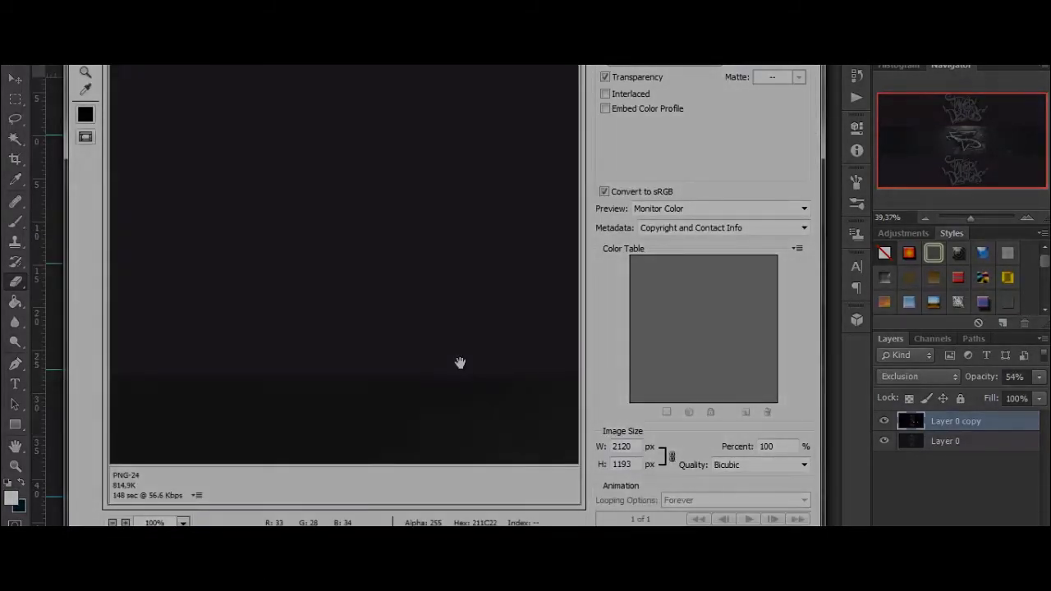
pyautogui.press('Return')
pyautogui.write('SICK BG FOR YT')
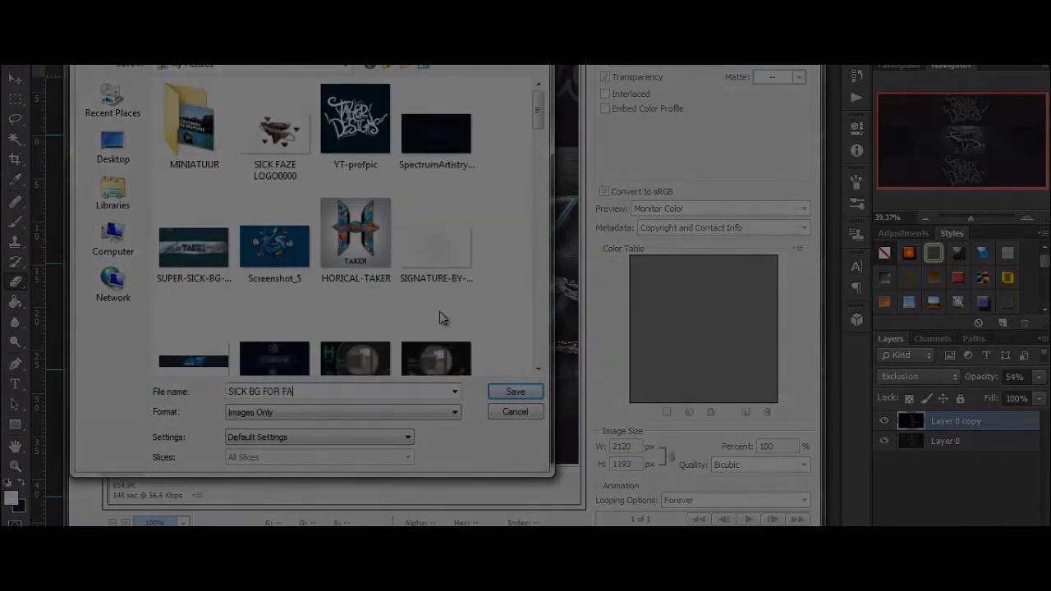
pyautogui.press('Return')
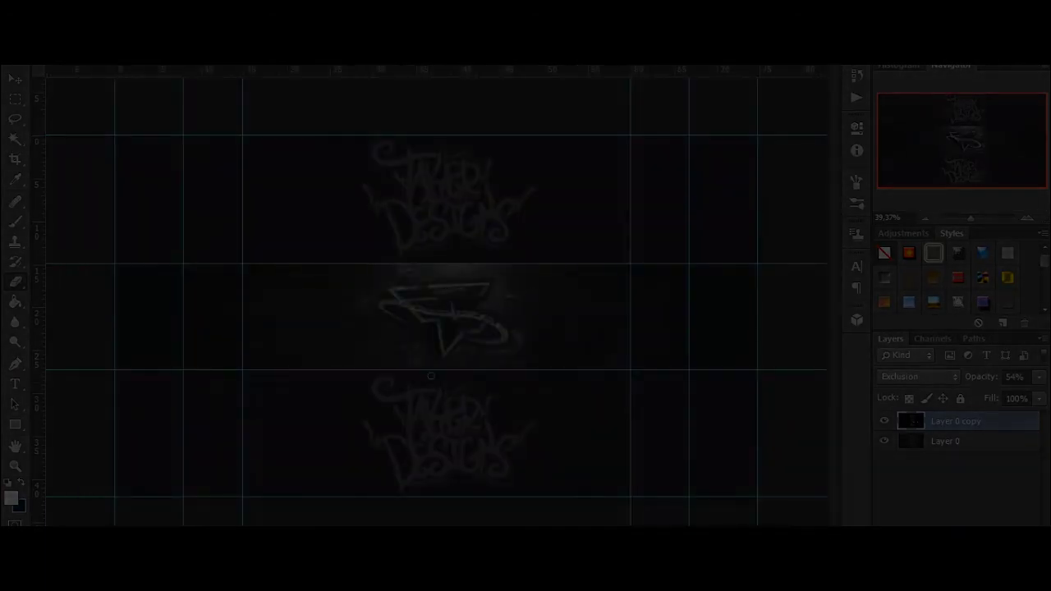